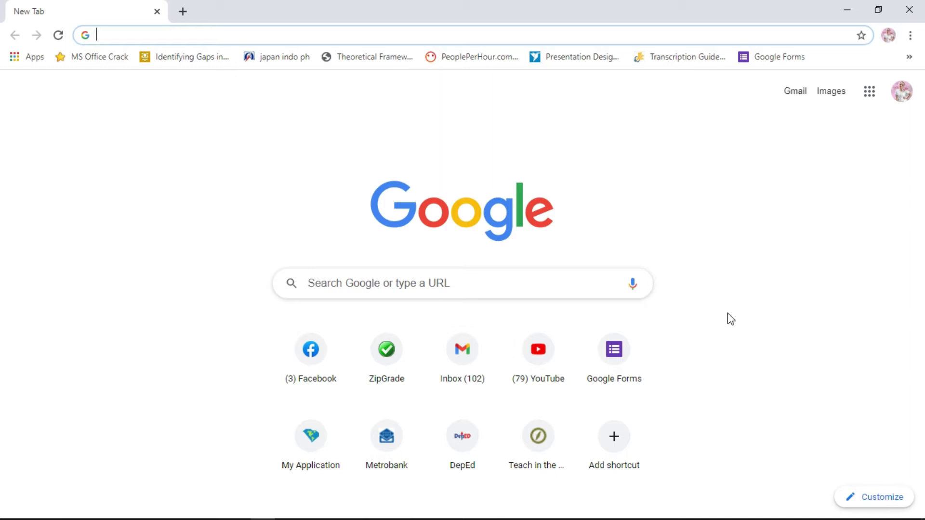
# - Search Google for 'google forms' and scroll down to the Google Forms sitelink
pyautogui.click(494, 281)
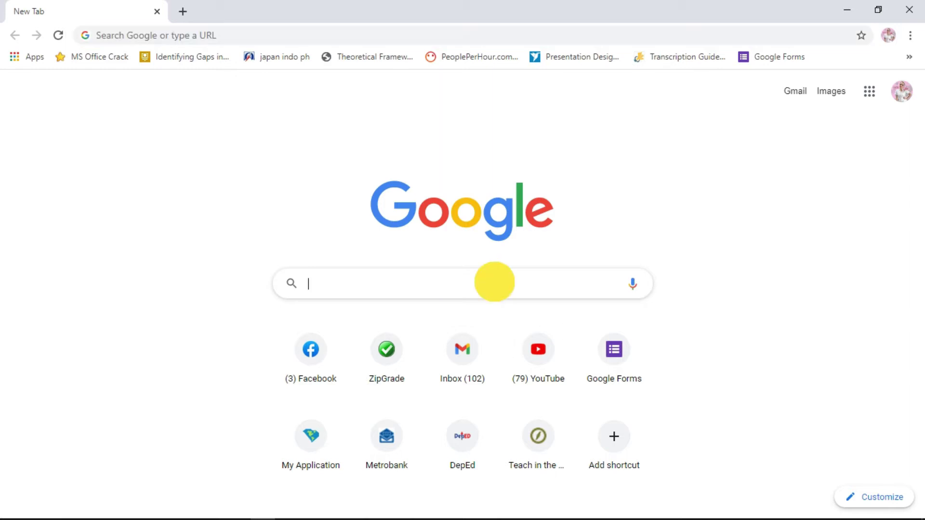
pyautogui.write('google f')
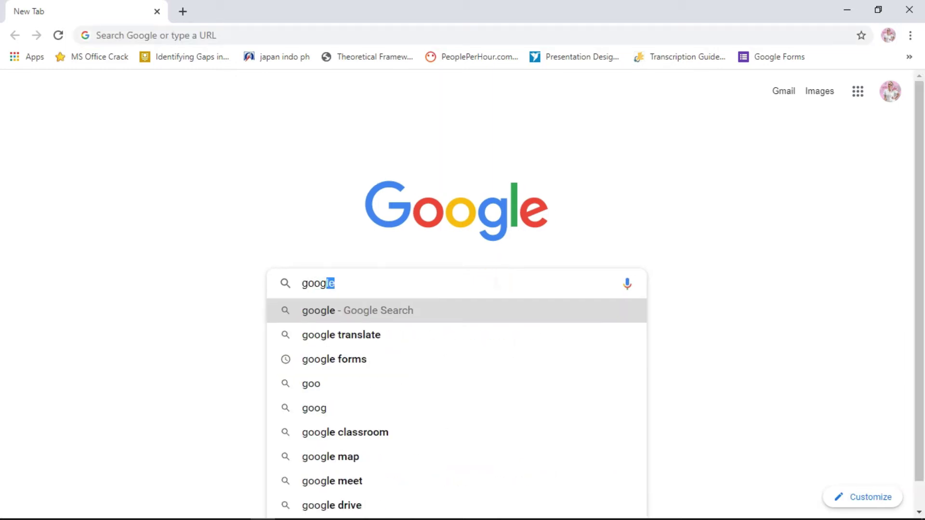
pyautogui.write('orms')
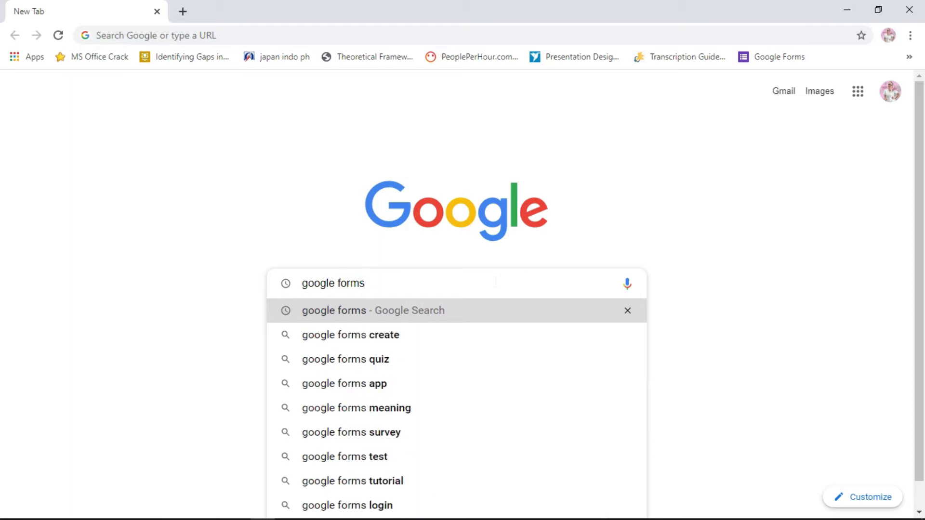
pyautogui.press('Return')
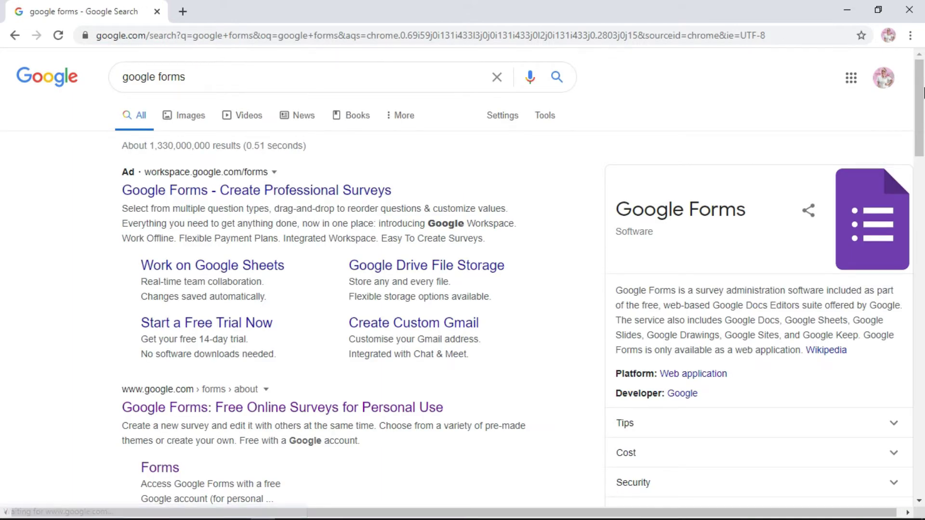
pyautogui.moveTo(915, 86); pyautogui.dragTo(920, 139)
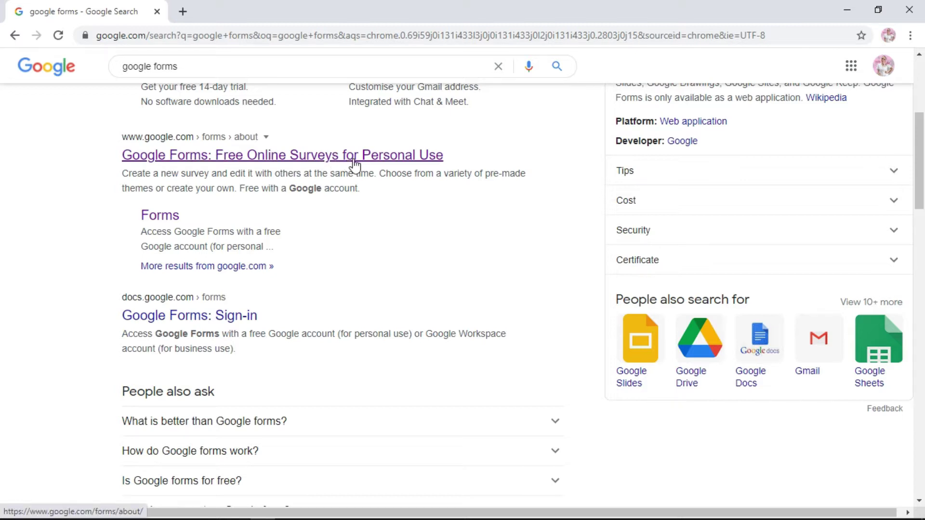
# - Go to the Google Forms home page from the sitelink and start a Blank form
pyautogui.click(163, 219)
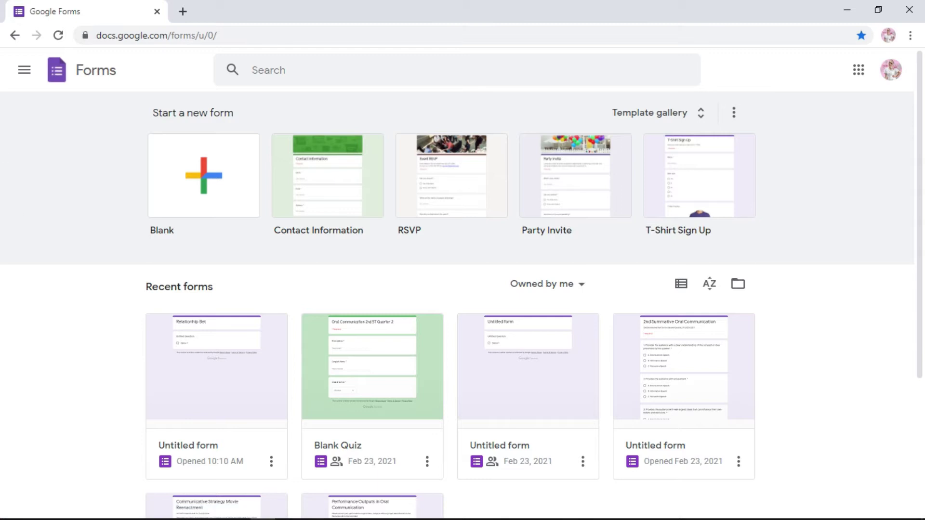
pyautogui.click(212, 204)
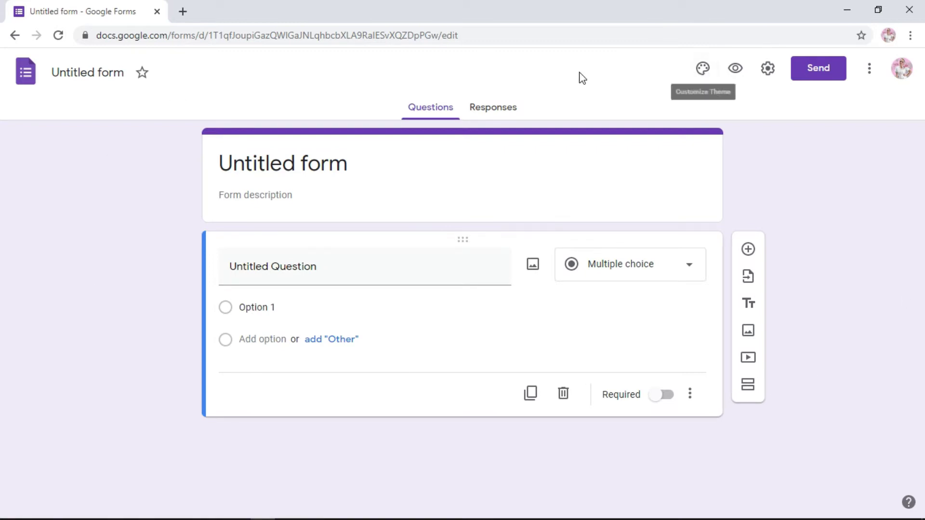
# - Title the form 'Relationship Between Stress Level and Academic Success' and describe the respondents' letter from the approved RI
pyautogui.click(321, 166)
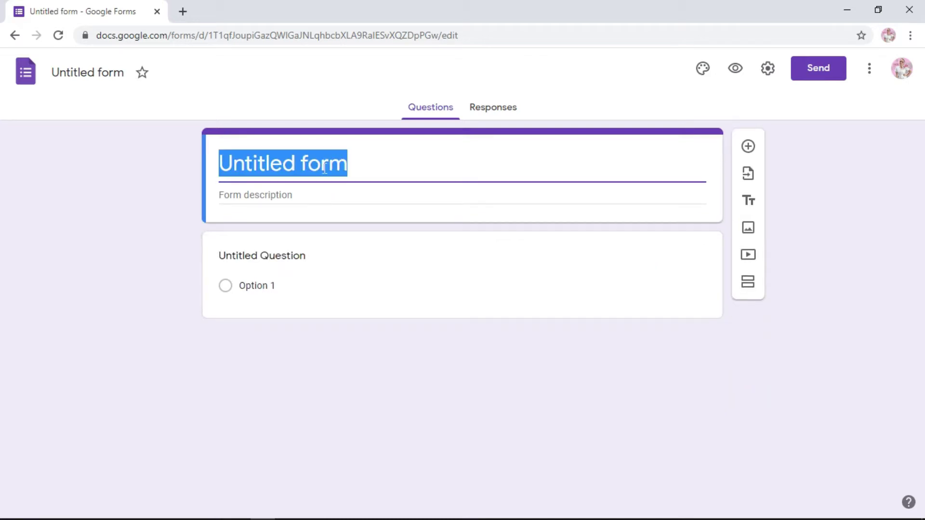
pyautogui.write('Rel')
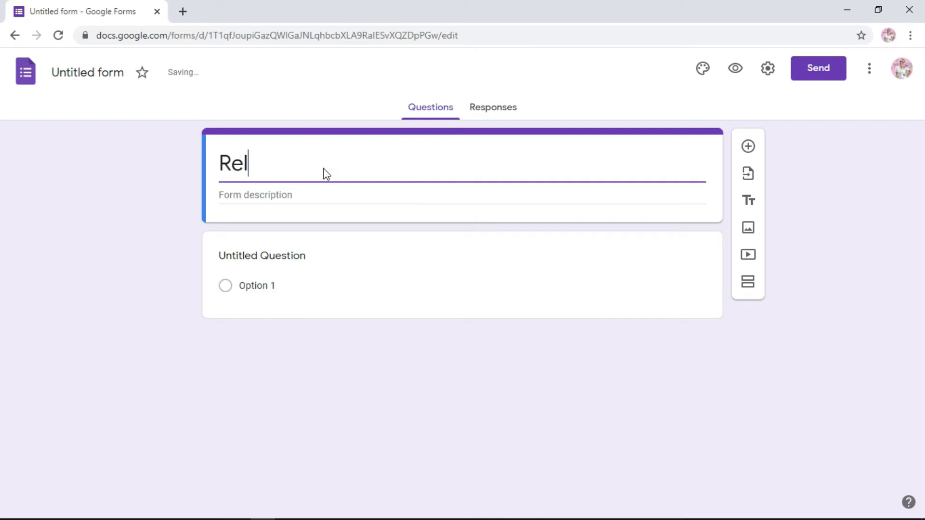
pyautogui.write('ationship ')
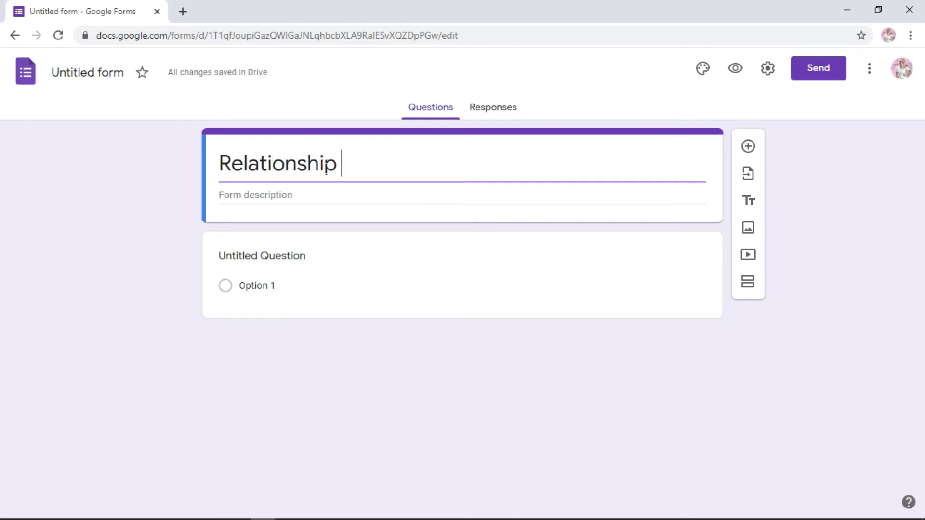
pyautogui.write('Between')
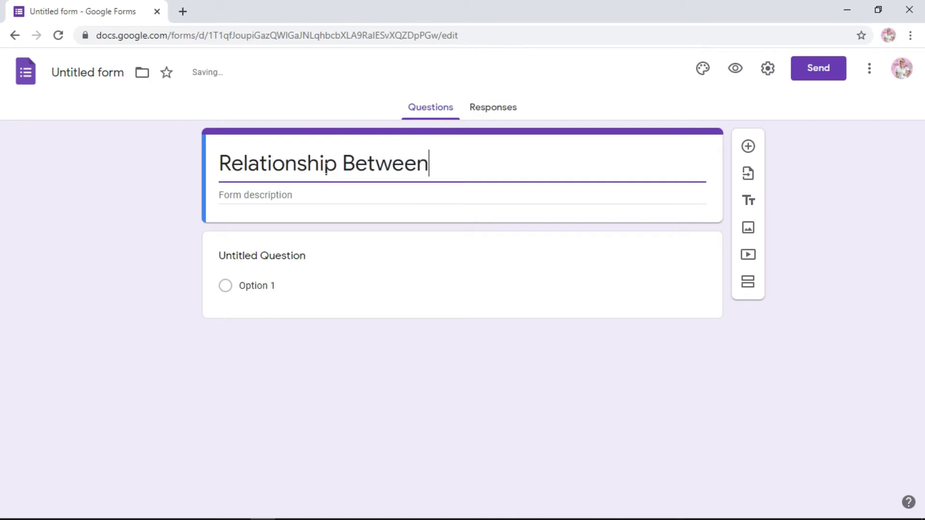
pyautogui.write(' Stress Leve')
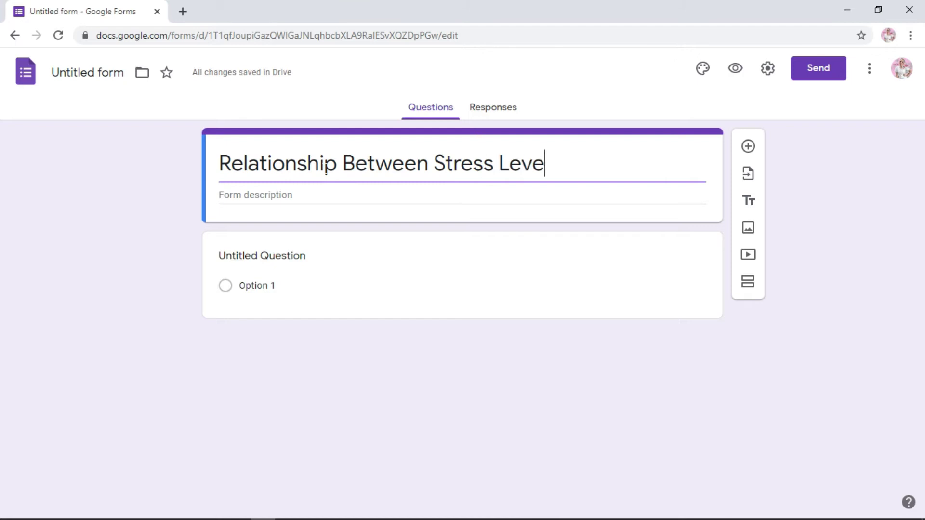
pyautogui.write('l and A')
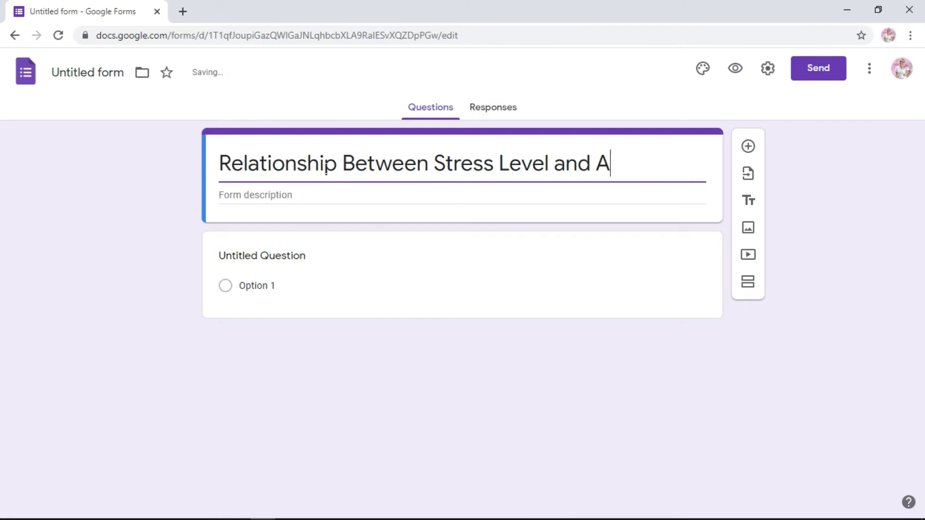
pyautogui.write('cademic ')
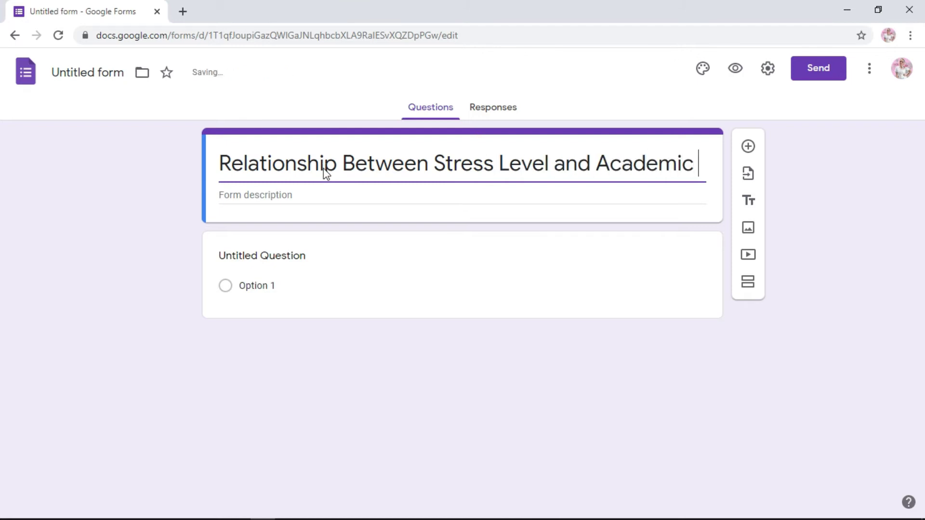
pyautogui.write('Success')
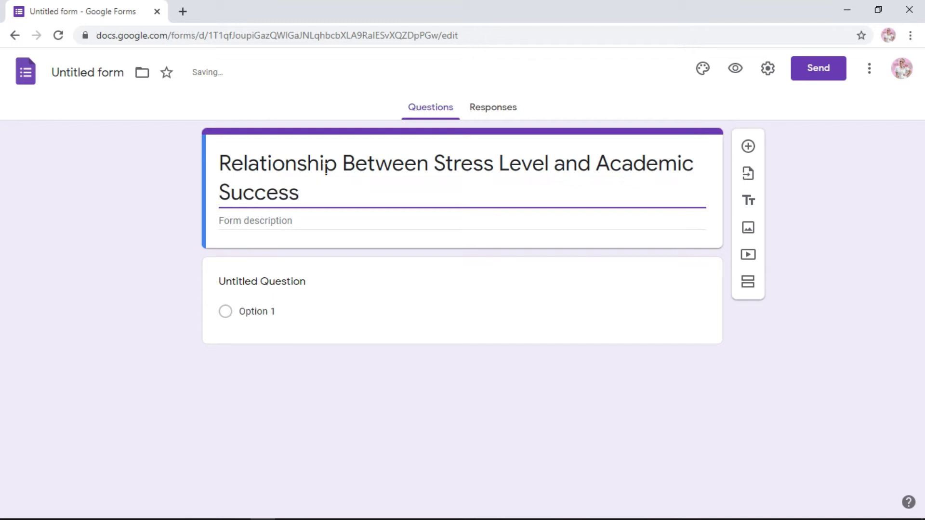
pyautogui.click(289, 221)
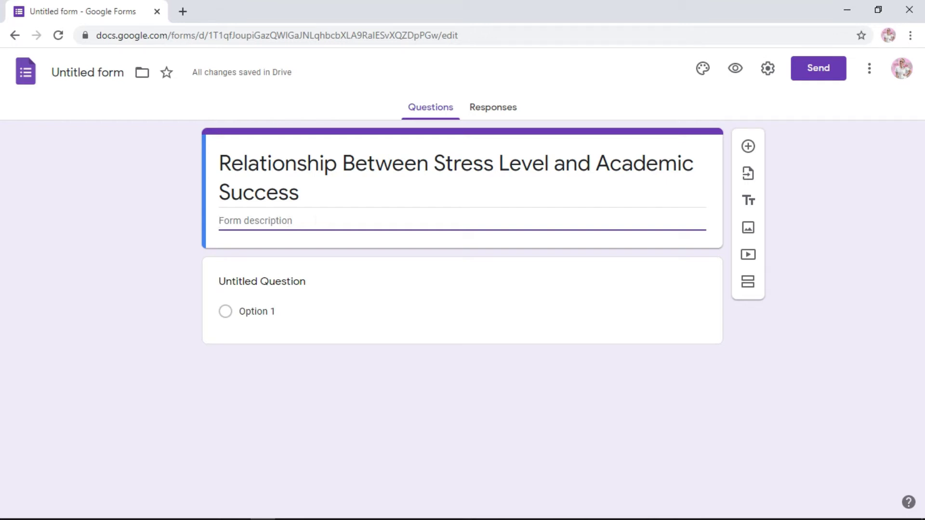
pyautogui.write('Te')
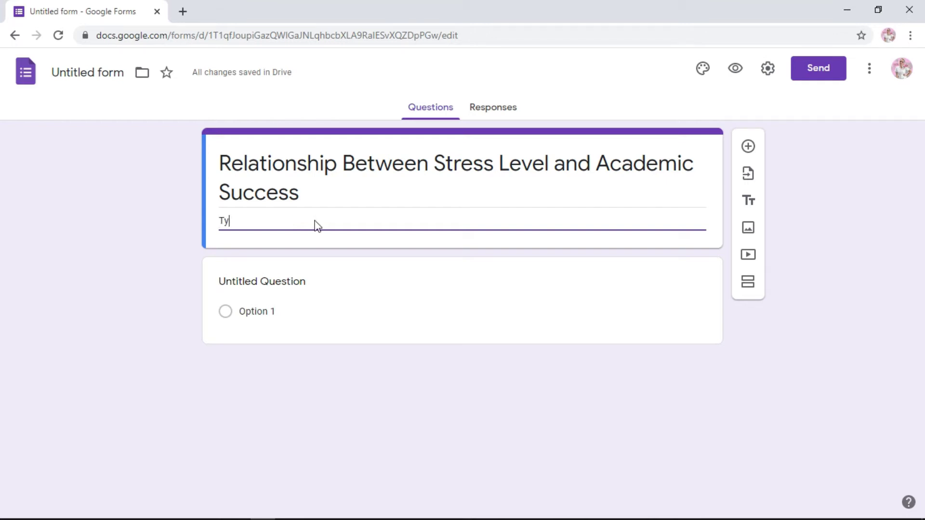
pyautogui.press('BackSpace')
pyautogui.press('BackSpace')
pyautogui.write('Des')
pyautogui.press('BackSpace')
pyautogui.press('BackSpace')
pyautogui.press('BackSpace')
pyautogui.write('Here')
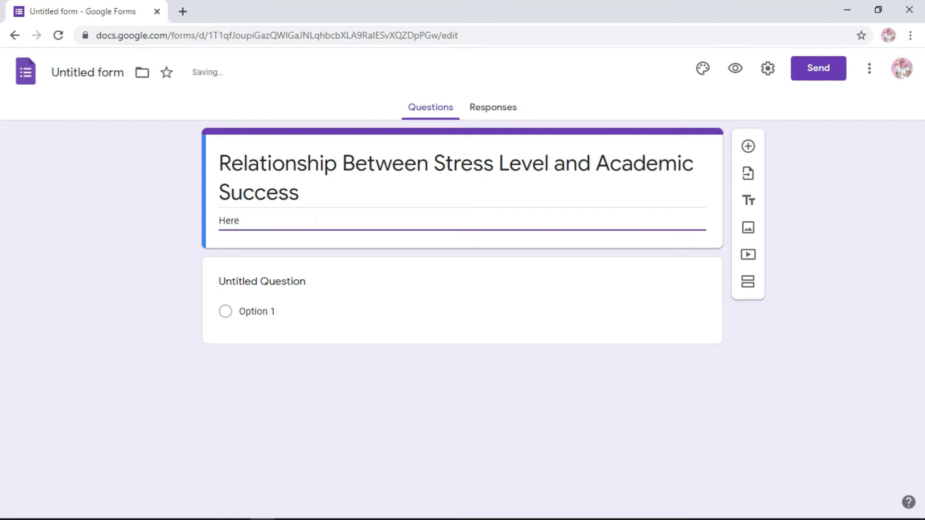
pyautogui.write(', please type the lette')
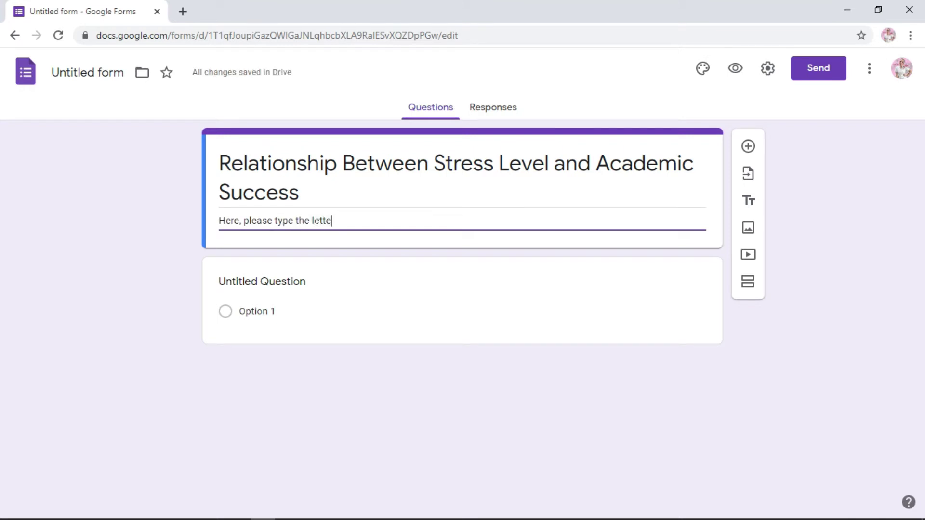
pyautogui.write('r to your')
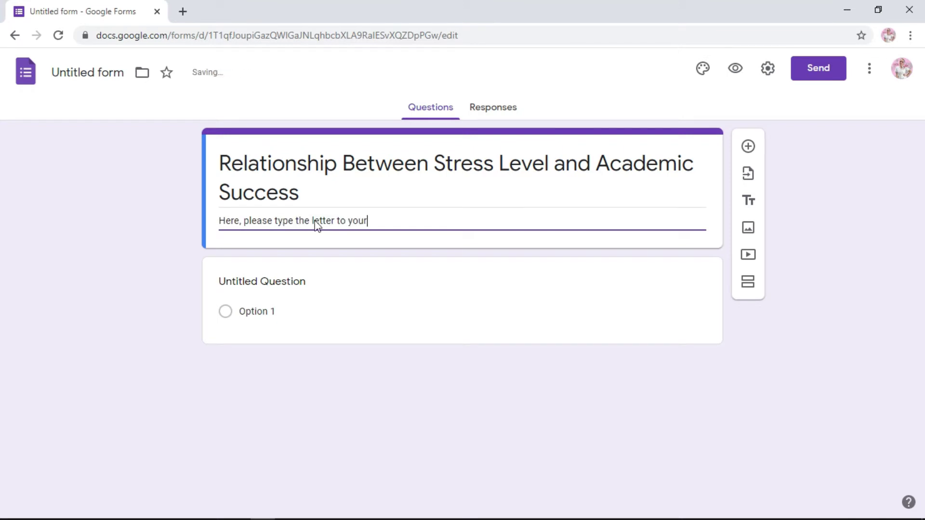
pyautogui.write(' reponseponde')
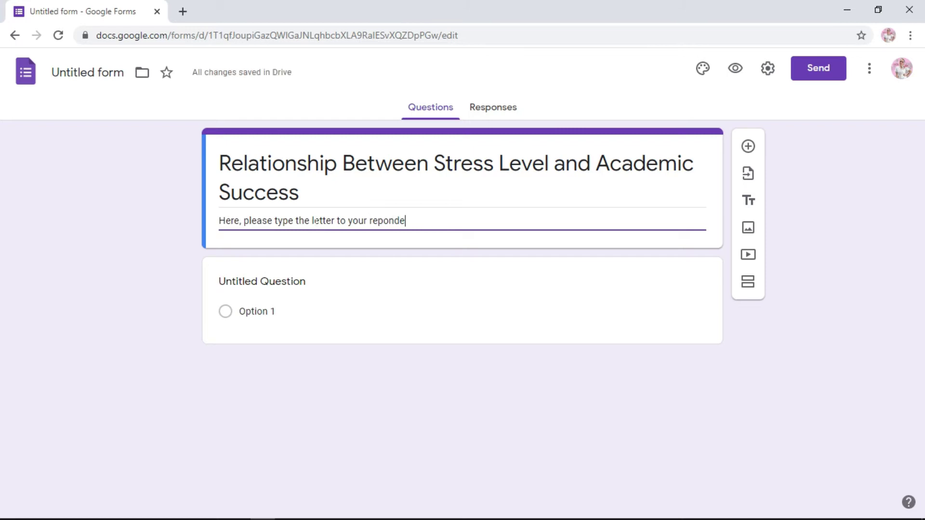
pyautogui.press('BackSpace')
pyautogui.press('BackSpace')
pyautogui.press('BackSpace')
pyautogui.press('BackSpace')
pyautogui.press('BackSpace')
pyautogui.write('sp')
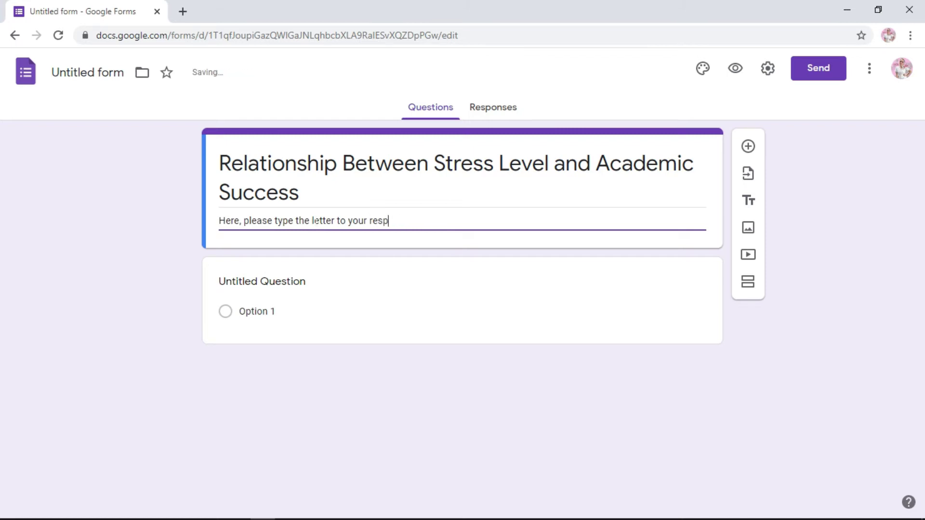
pyautogui.write('ondents located on the ')
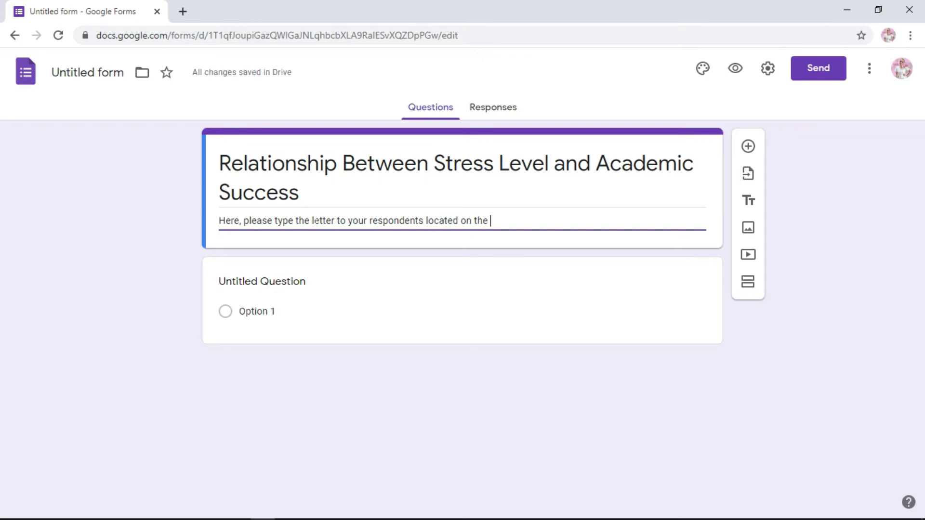
pyautogui.write('uppermost po')
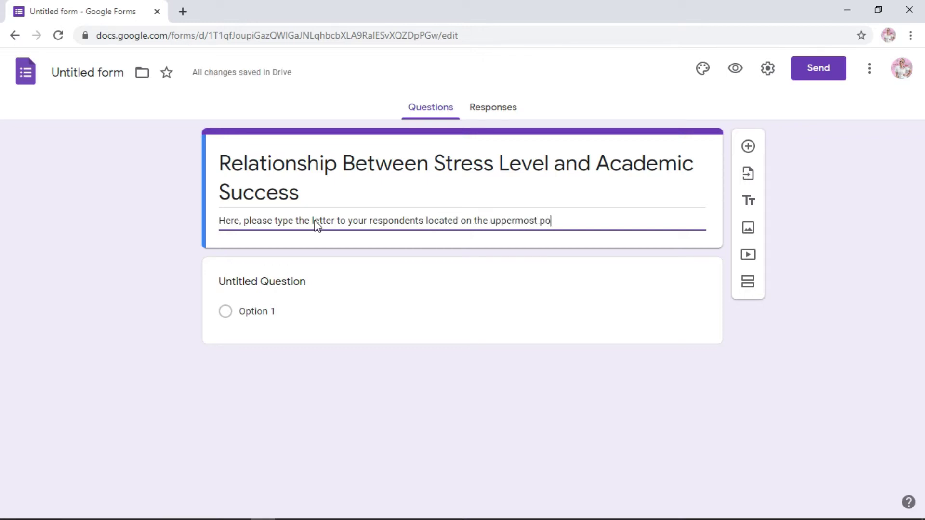
pyautogui.write('rtion of your approved RI.')
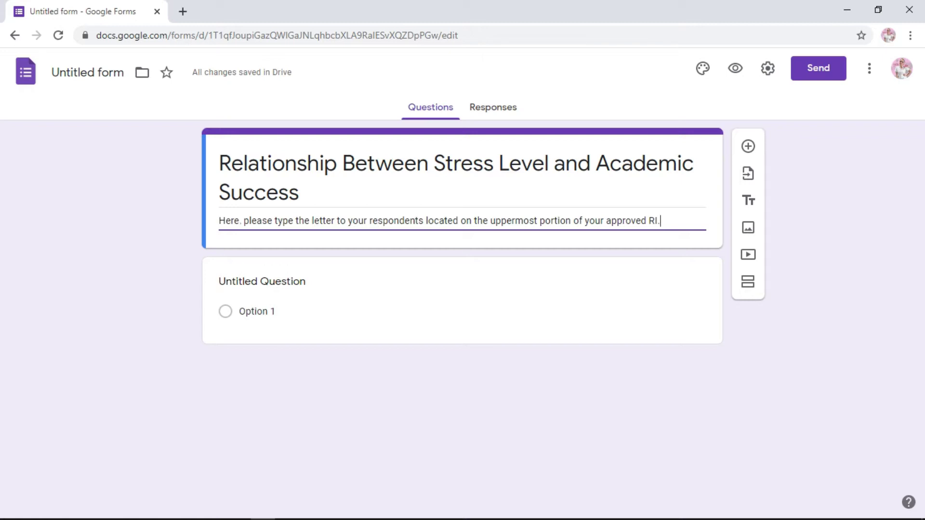
pyautogui.click(220, 222)
# - Rename the first question 'Name (optional):' and keep it as a Short answer question
pyautogui.click(290, 286)
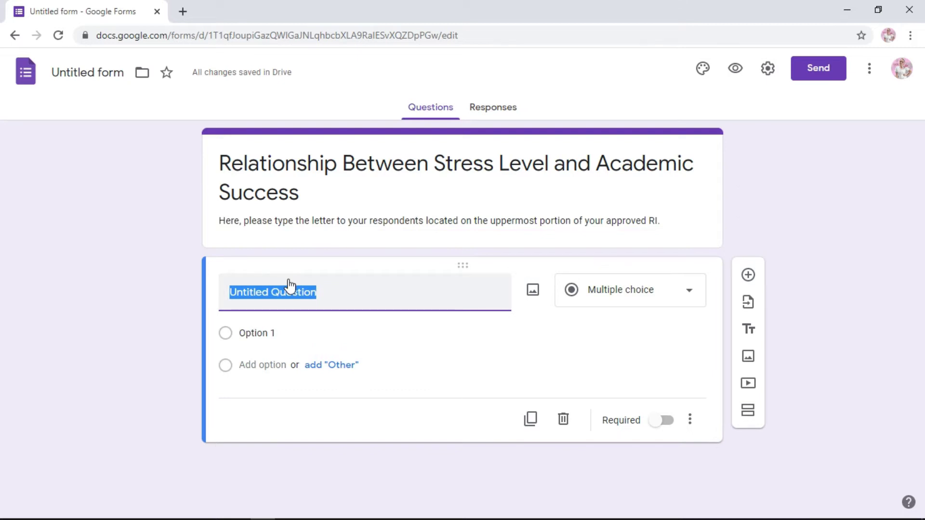
pyautogui.write('Name ')
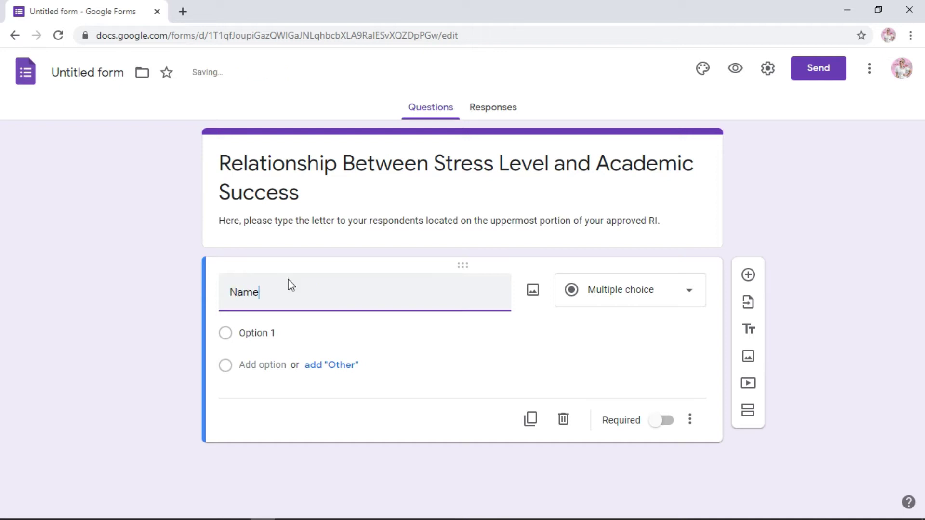
pyautogui.write('(opti')
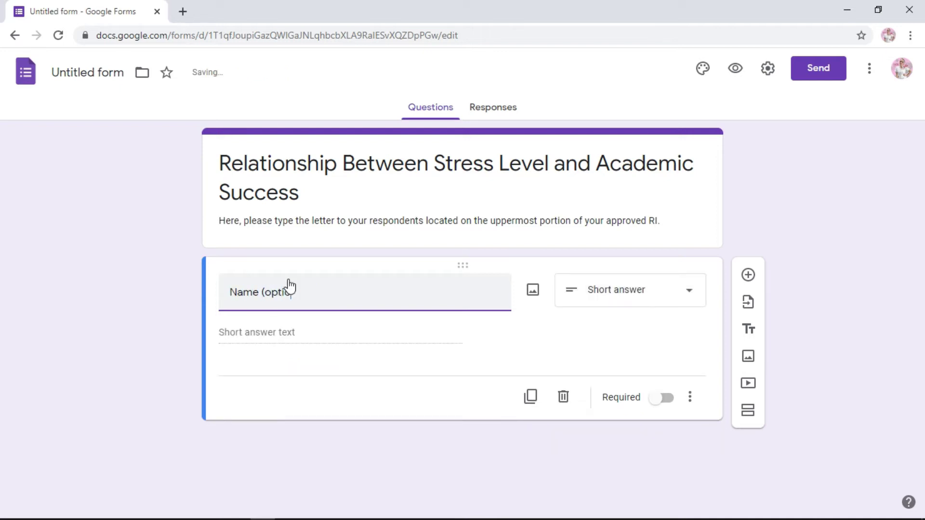
pyautogui.write('onal):')
pyautogui.click(644, 296)
pyautogui.click(770, 207)
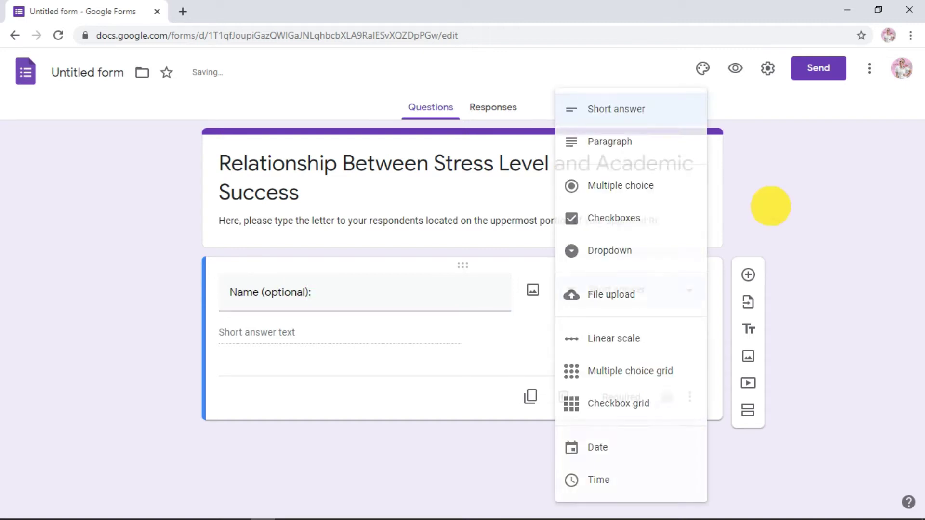
pyautogui.click(691, 293)
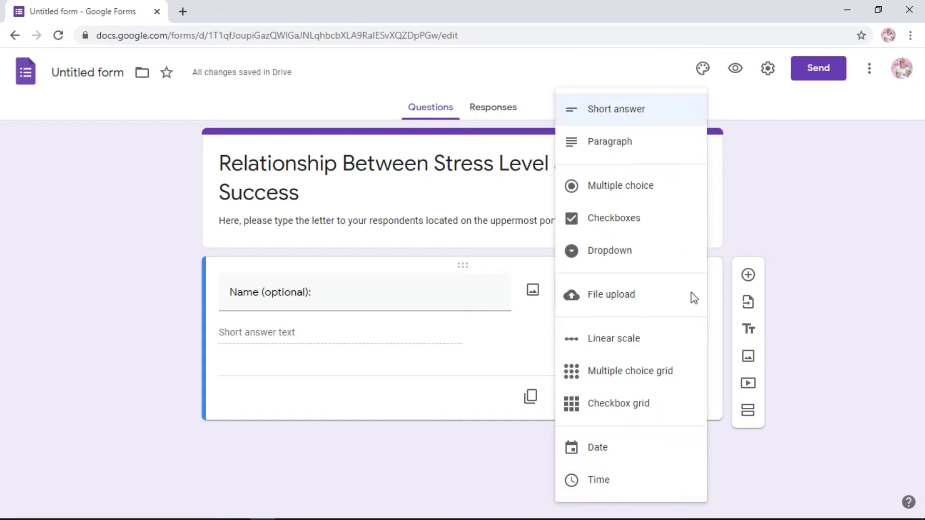
pyautogui.click(600, 110)
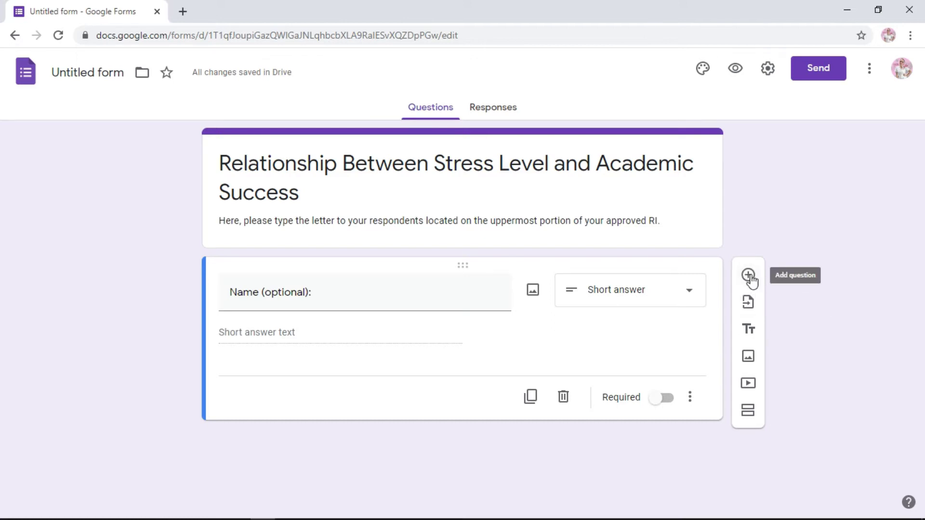
# - Add a 'Grade & Section' question and make it Multiple choice
pyautogui.click(749, 276)
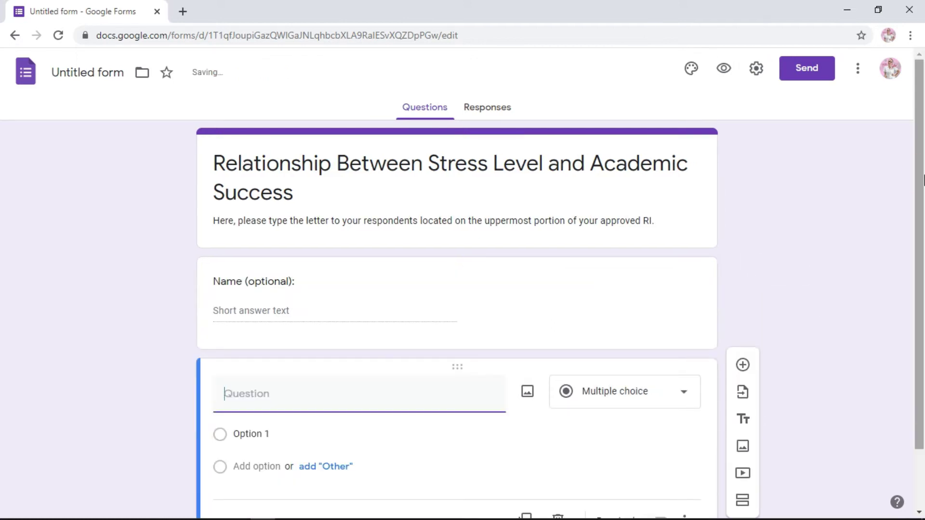
pyautogui.moveTo(923, 181); pyautogui.dragTo(917, 258)
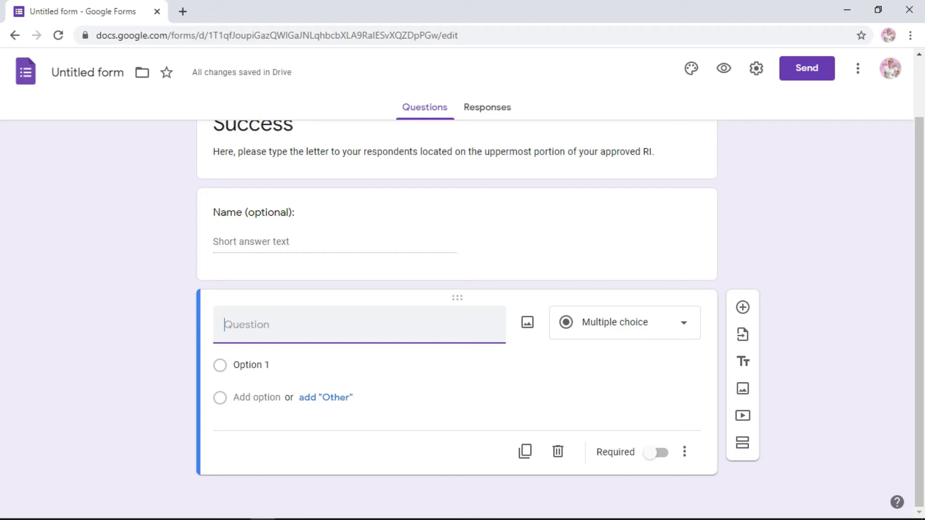
pyautogui.write('Grade & Section:')
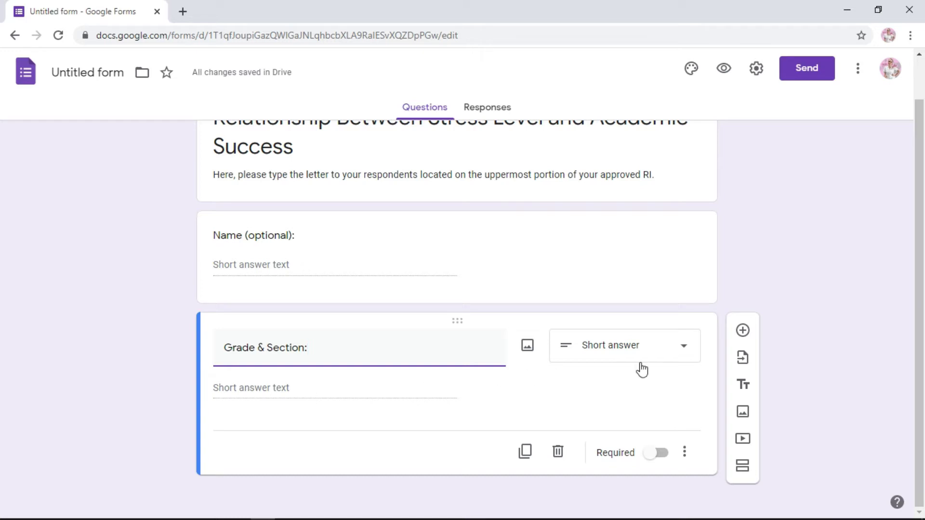
pyautogui.click(655, 353)
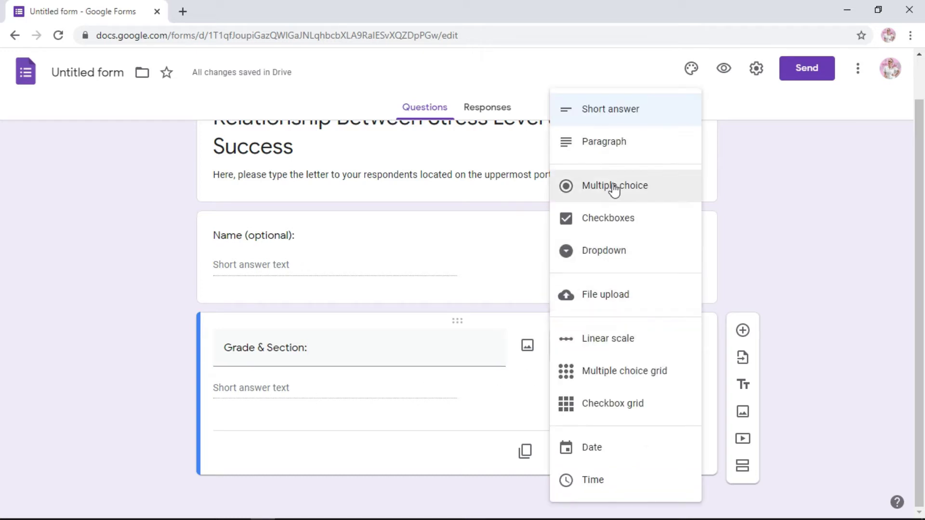
pyautogui.click(614, 187)
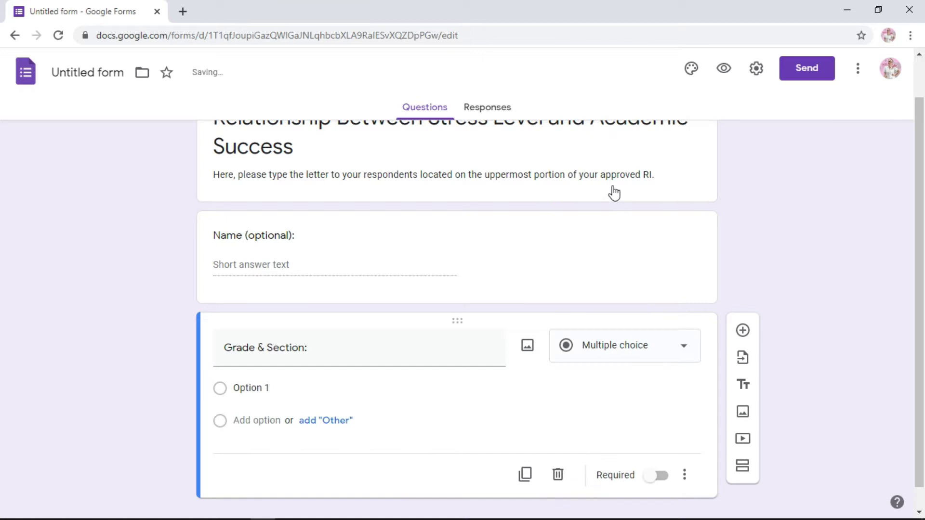
# - Enter the options 12-Allumette, 12-Julienne and 12-Chiffonad
pyautogui.click(253, 389)
pyautogui.write('12')
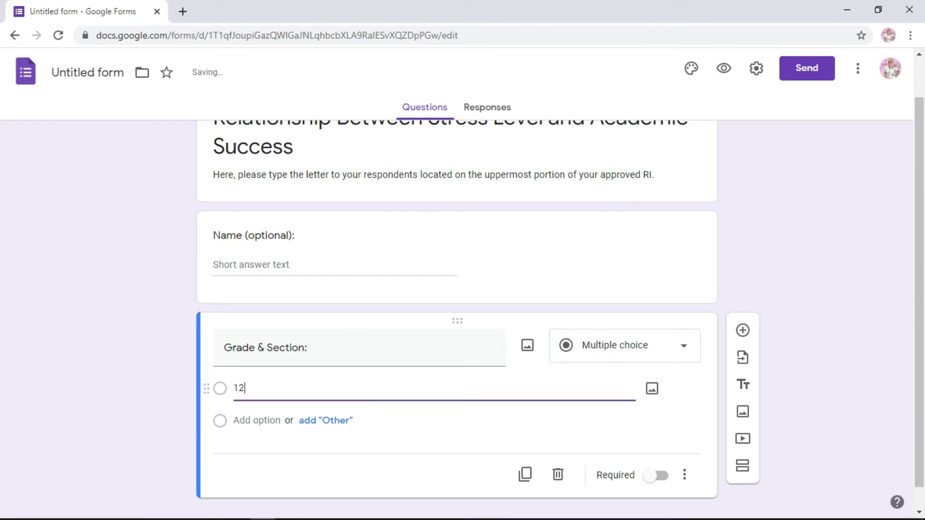
pyautogui.write('-Allumette')
pyautogui.click(249, 421)
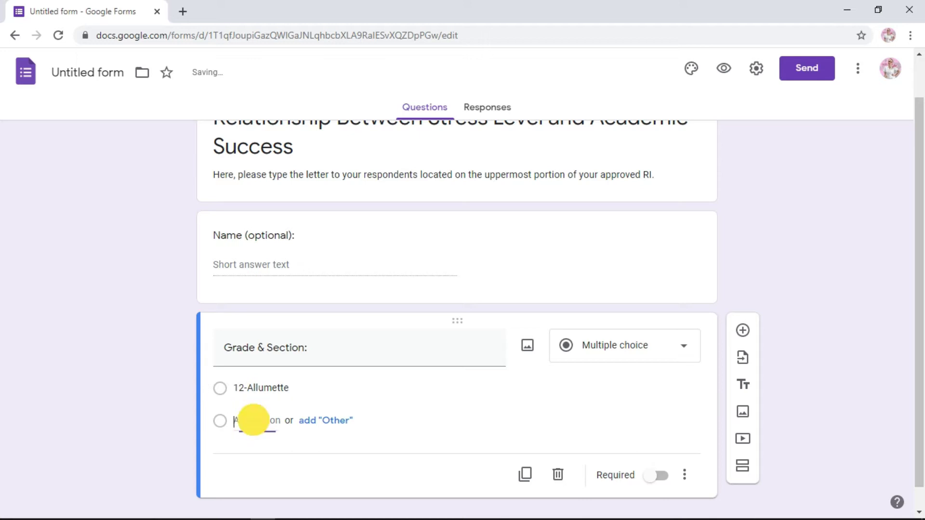
pyautogui.write('12-')
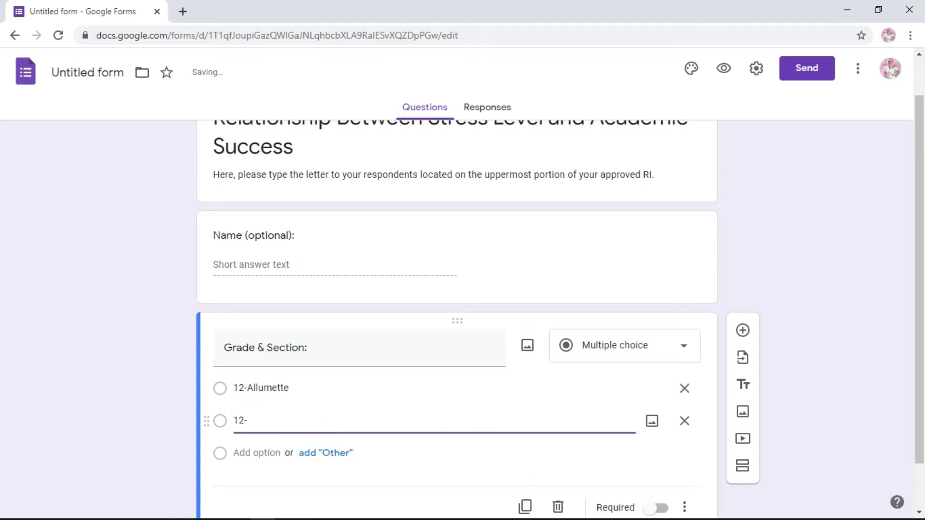
pyautogui.write('Julienne')
pyautogui.click(256, 453)
pyautogui.write('12-C')
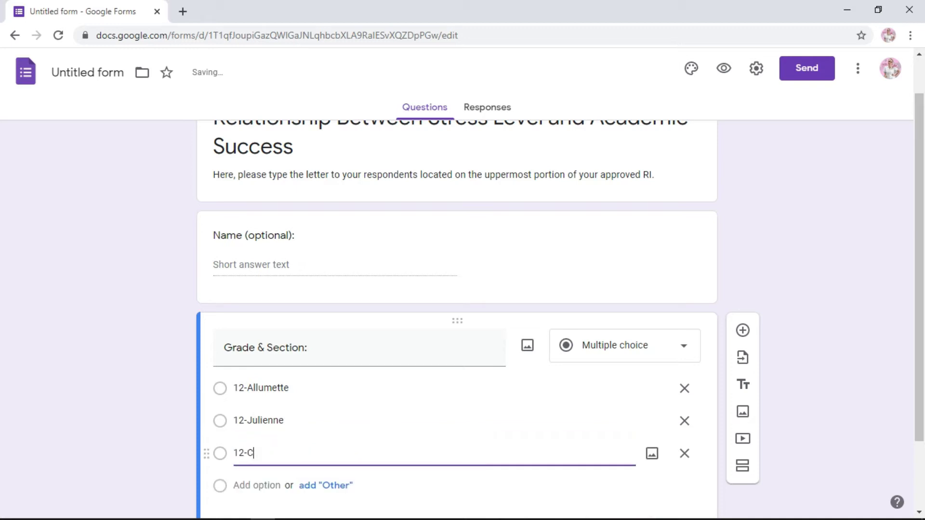
pyautogui.write('hiffonade')
pyautogui.click(363, 454)
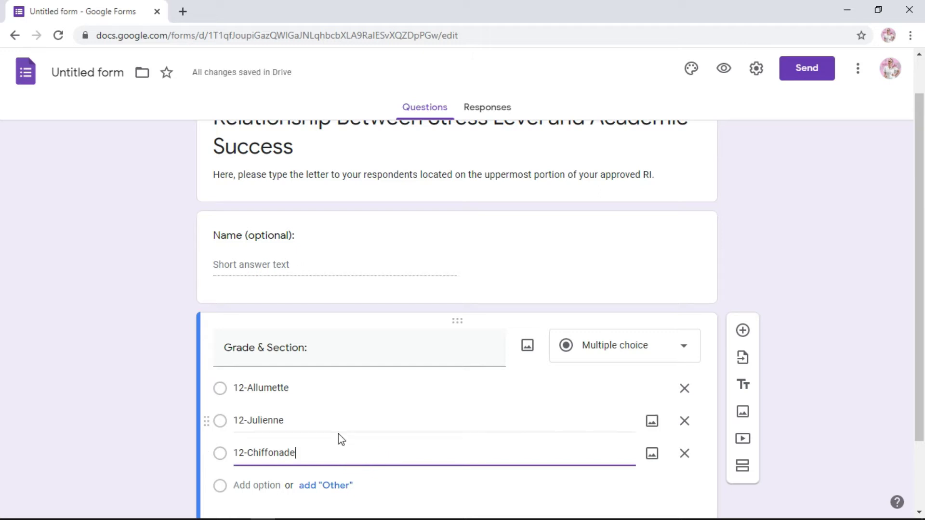
pyautogui.click(496, 490)
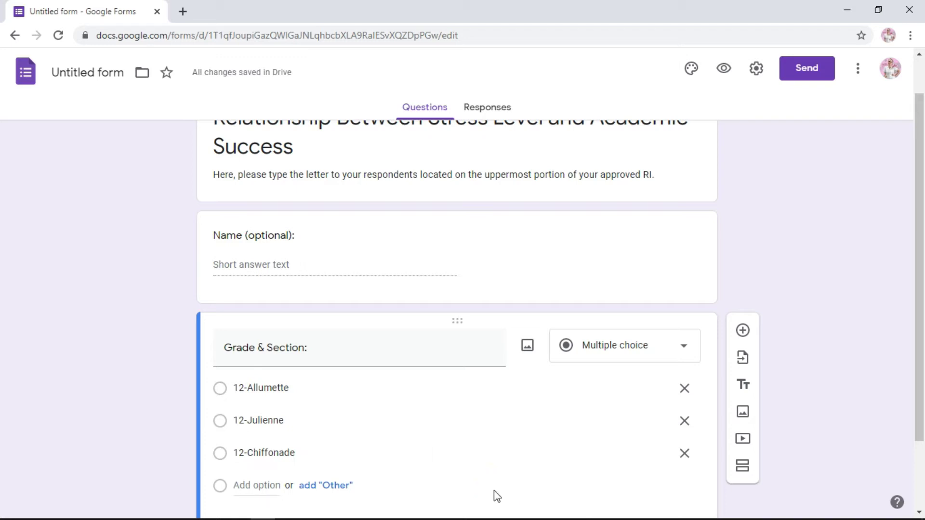
# - Remove the options, switch the question back to Short answer, and make it required
pyautogui.moveTo(918, 269); pyautogui.dragTo(918, 321)
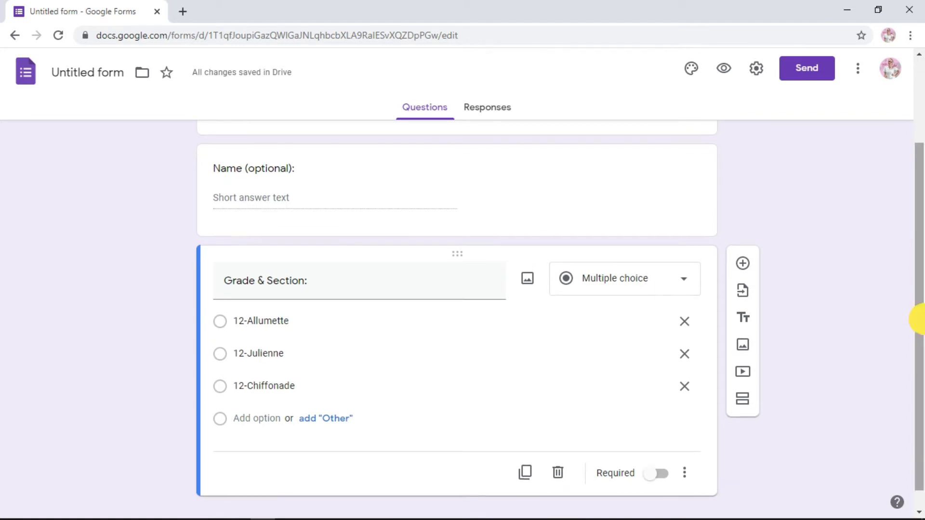
pyautogui.click(685, 322)
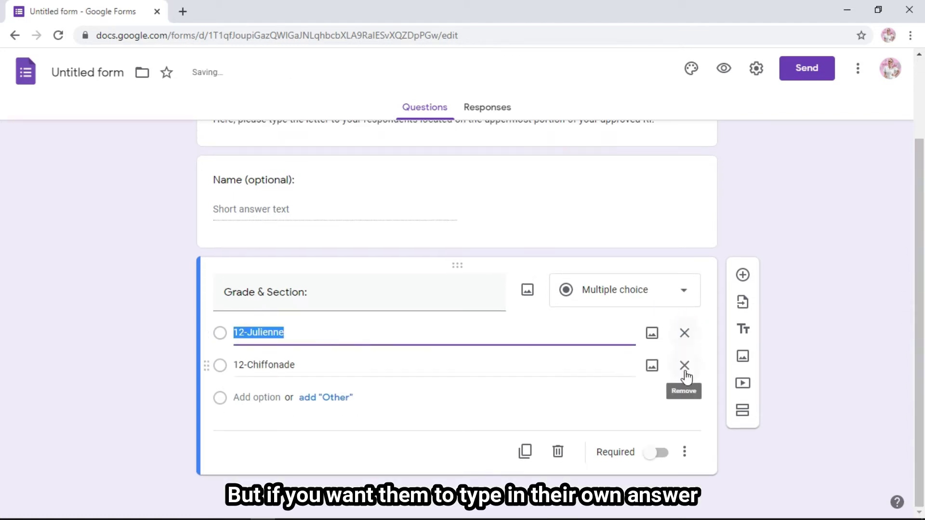
pyautogui.click(688, 338)
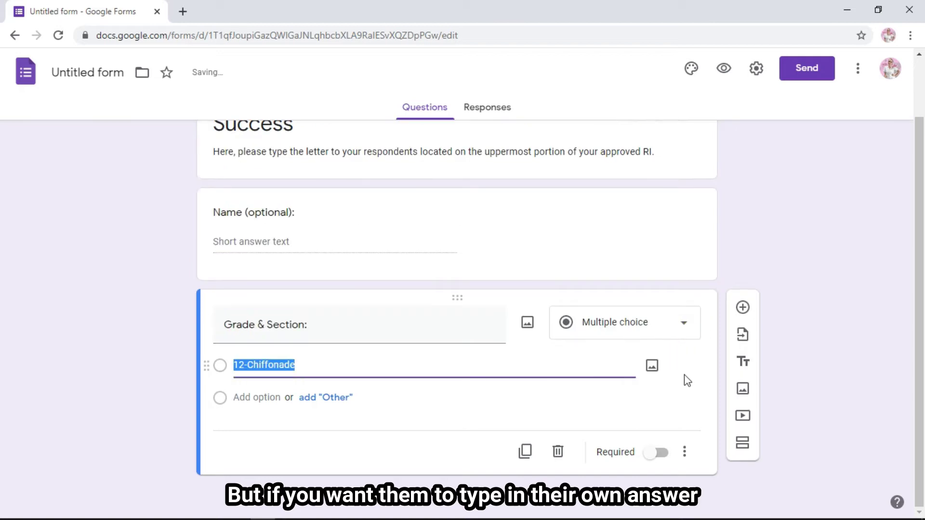
pyautogui.click(686, 324)
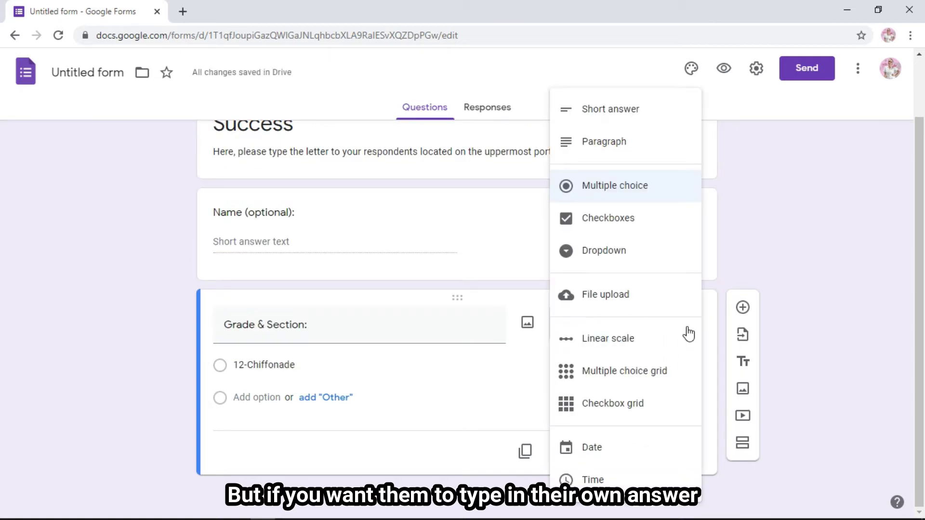
pyautogui.click(623, 110)
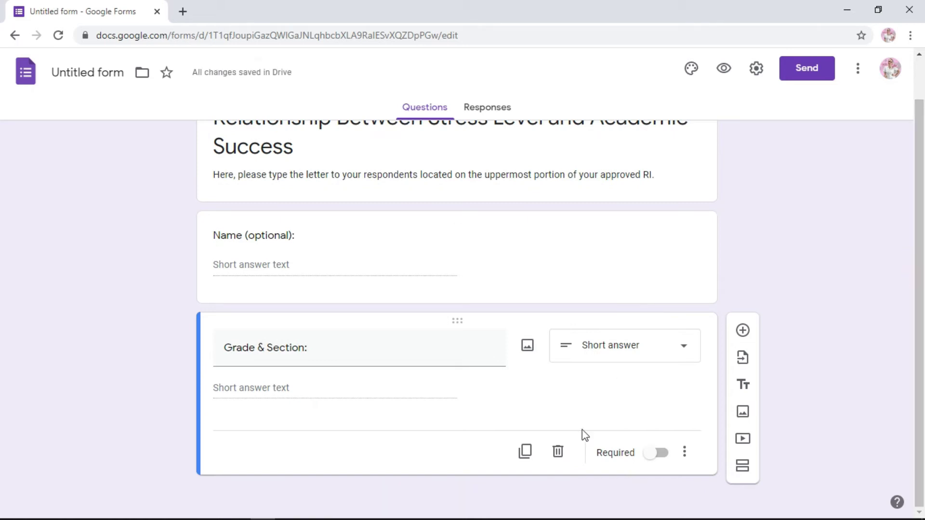
pyautogui.click(653, 455)
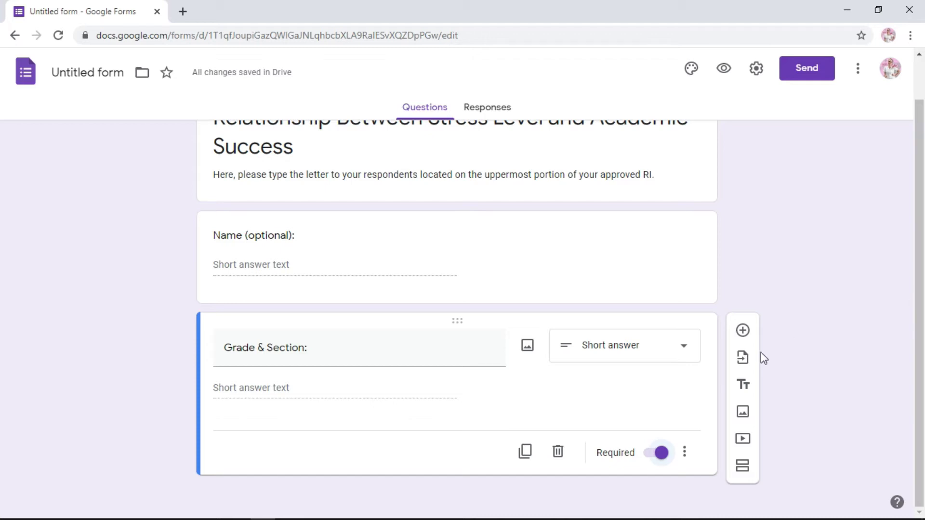
# - Add a 'Sex:' multiple-choice question with the suggested Male and Female options
pyautogui.click(743, 332)
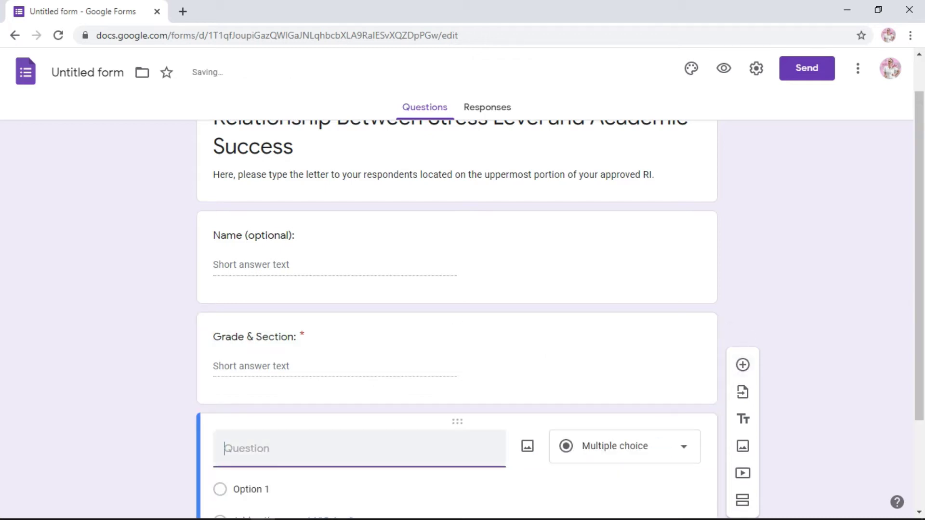
pyautogui.write('Sex:')
pyautogui.moveTo(914, 299); pyautogui.dragTo(915, 357)
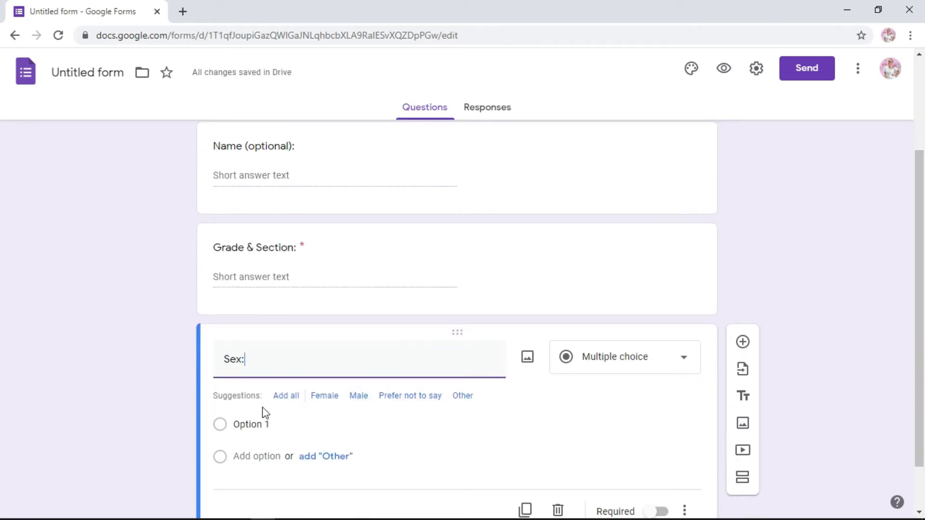
pyautogui.click(361, 395)
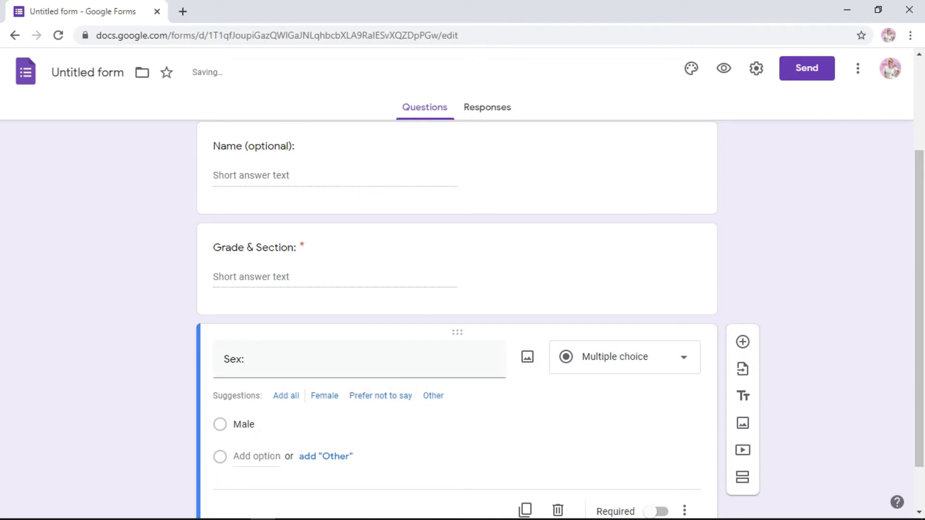
pyautogui.click(275, 457)
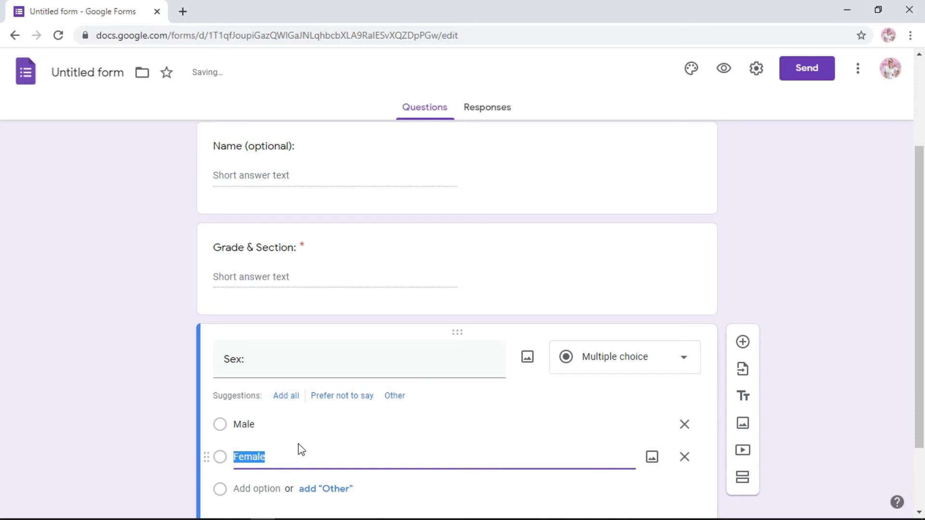
pyautogui.click(351, 457)
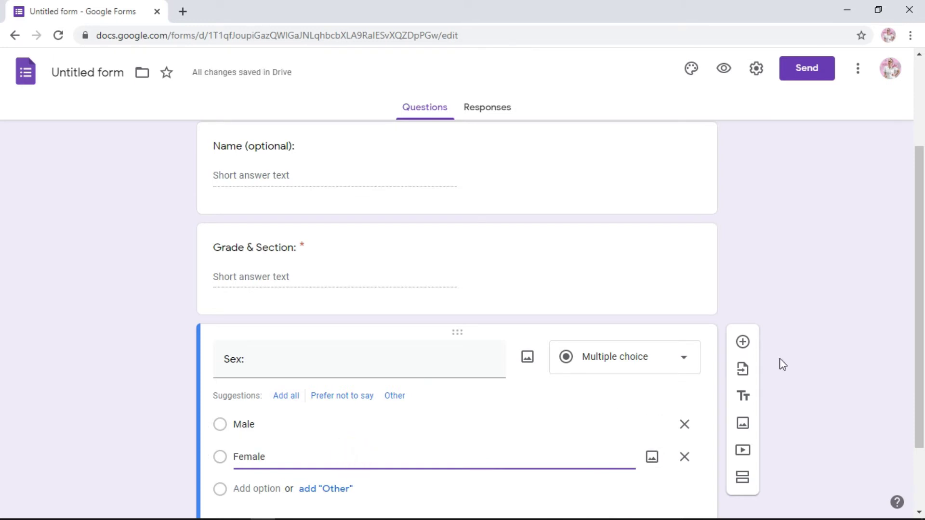
pyautogui.moveTo(921, 251); pyautogui.dragTo(918, 315)
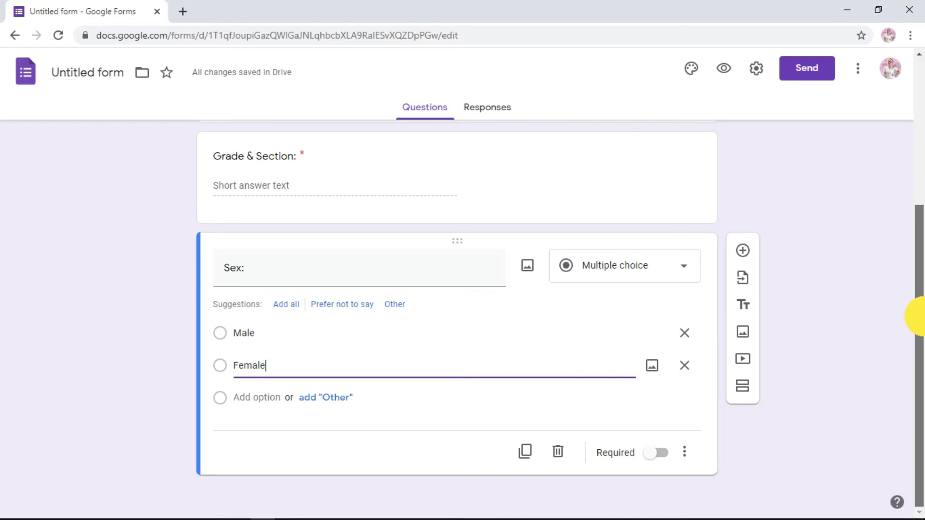
pyautogui.moveTo(918, 316); pyautogui.dragTo(920, 355)
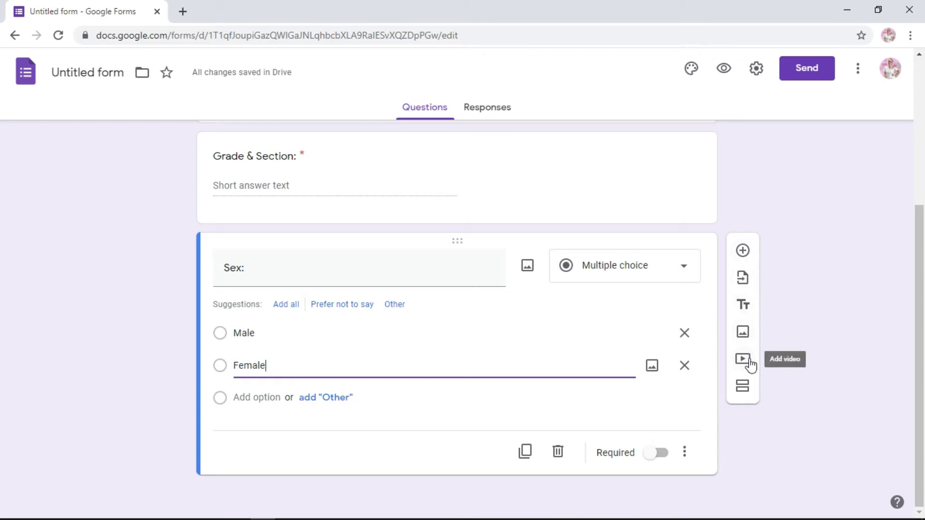
# - Add a second section and title it 'Part 2: Stress Level'
pyautogui.click(746, 396)
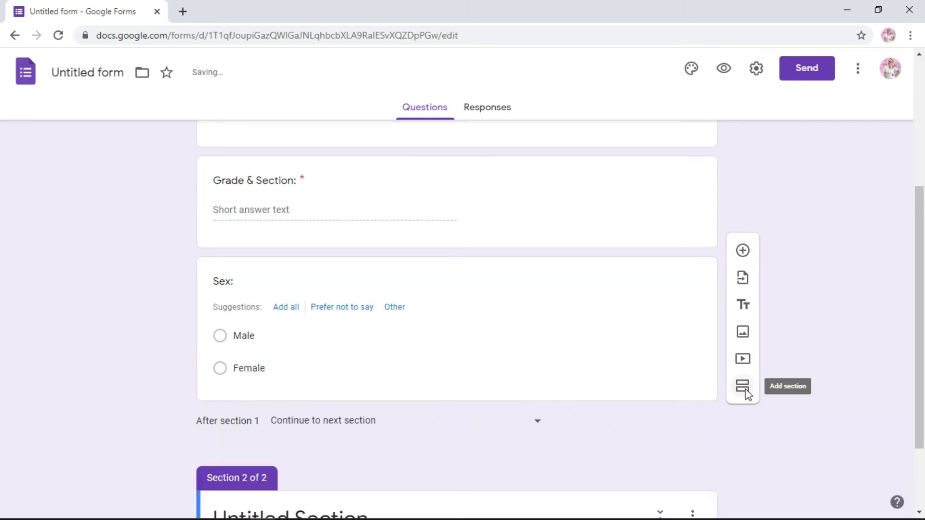
pyautogui.moveTo(916, 253); pyautogui.dragTo(915, 409)
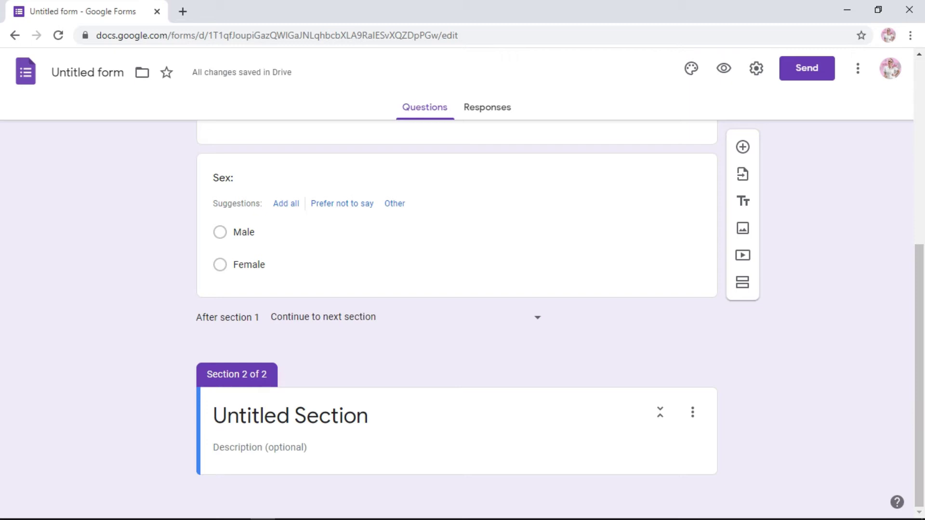
pyautogui.click(304, 414)
pyautogui.write('Pa')
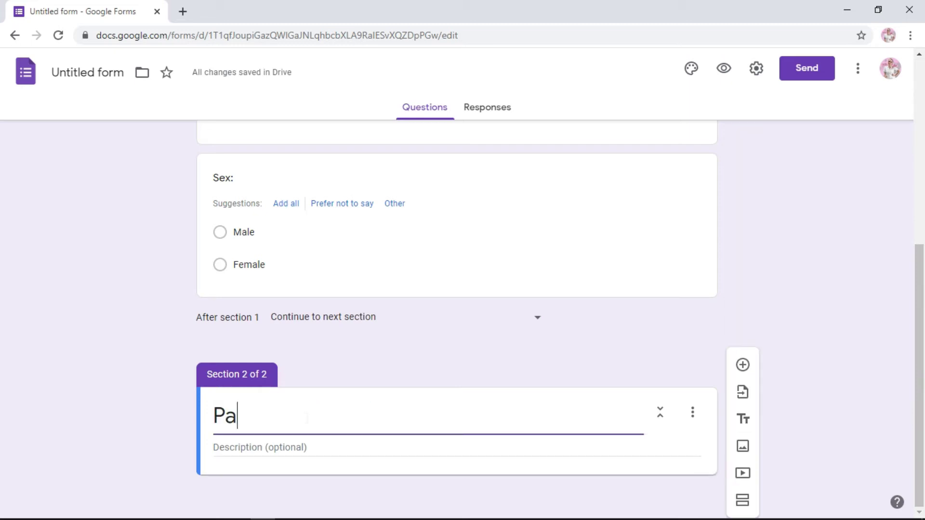
pyautogui.write('rt 2:')
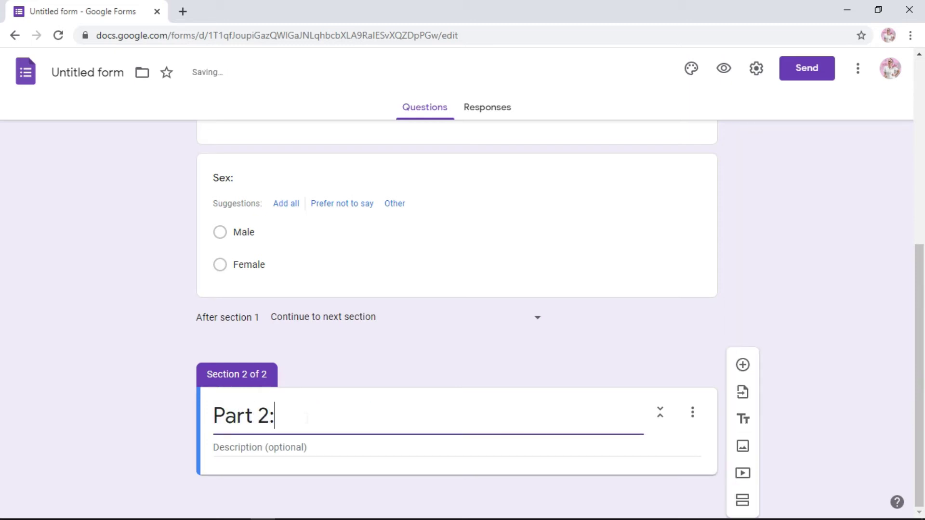
pyautogui.moveTo(924, 359); pyautogui.dragTo(914, 378)
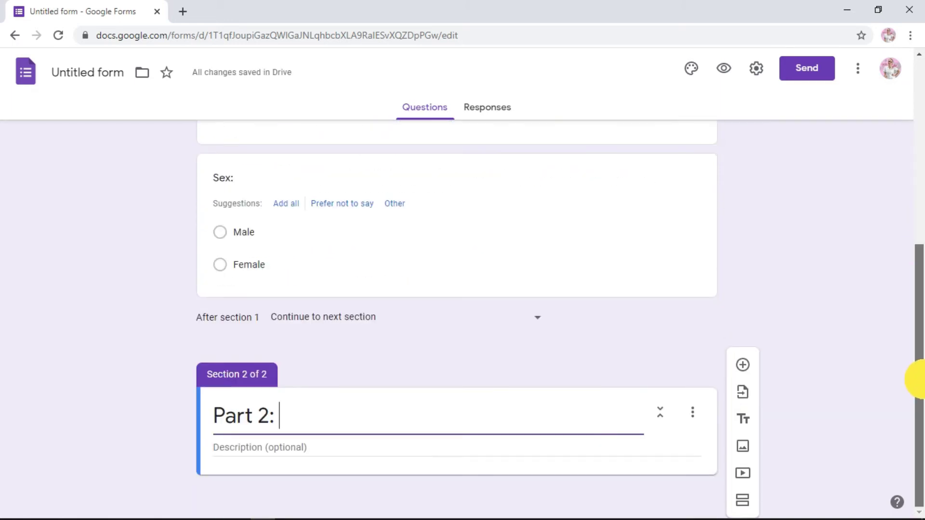
pyautogui.write('Stress Level')
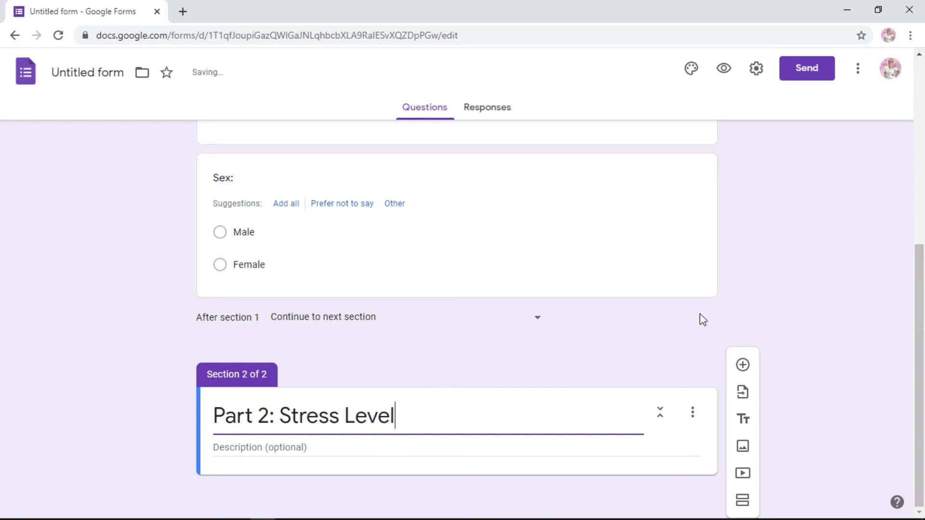
# - Write the section instructions asking respondents to choose one answer for every stressor item
pyautogui.click(285, 447)
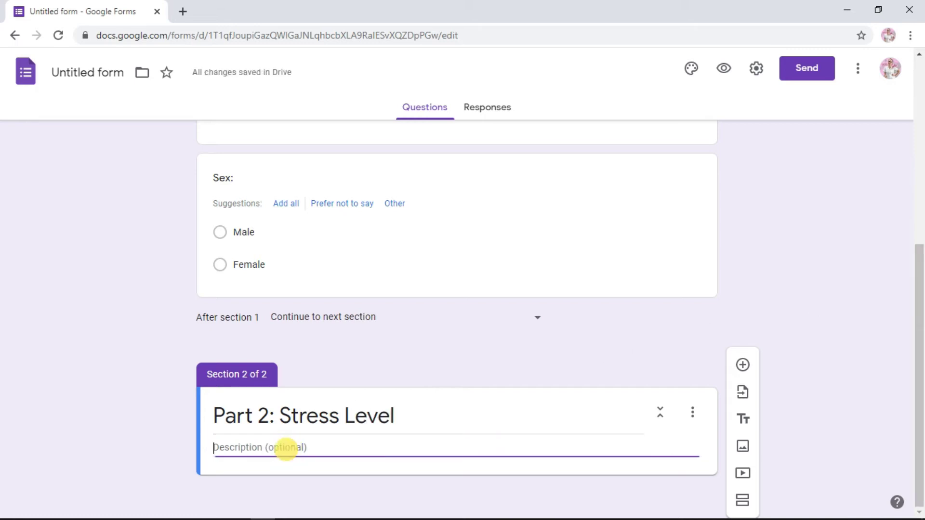
pyautogui.write('Instructions')
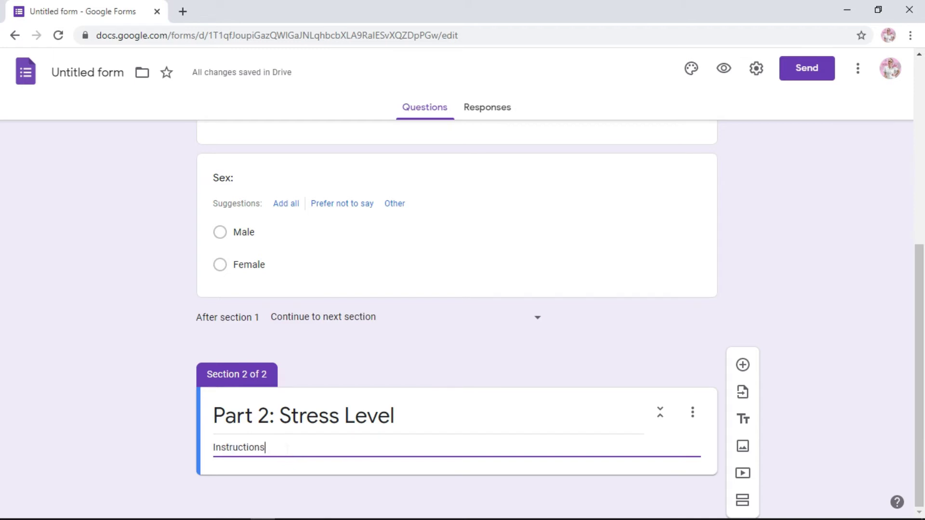
pyautogui.write(':: P')
pyautogui.write('lease read the ')
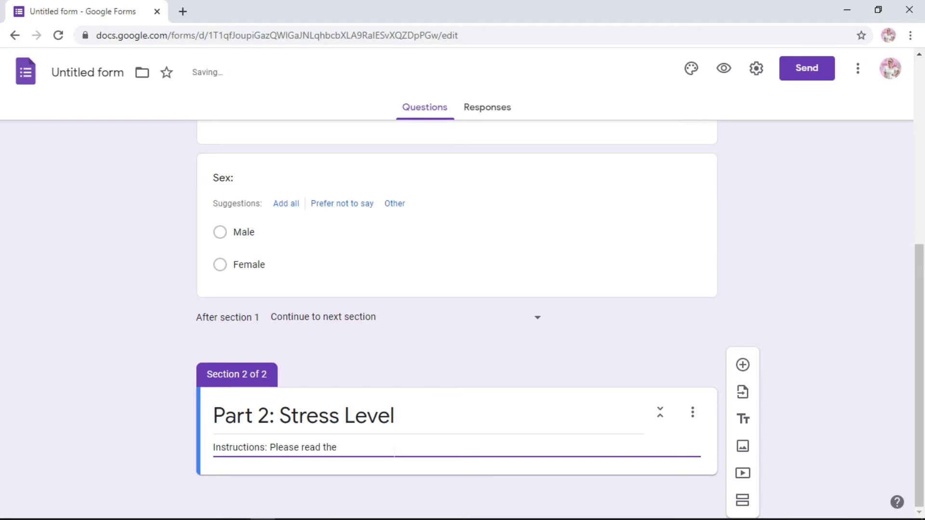
pyautogui.write('statemen')
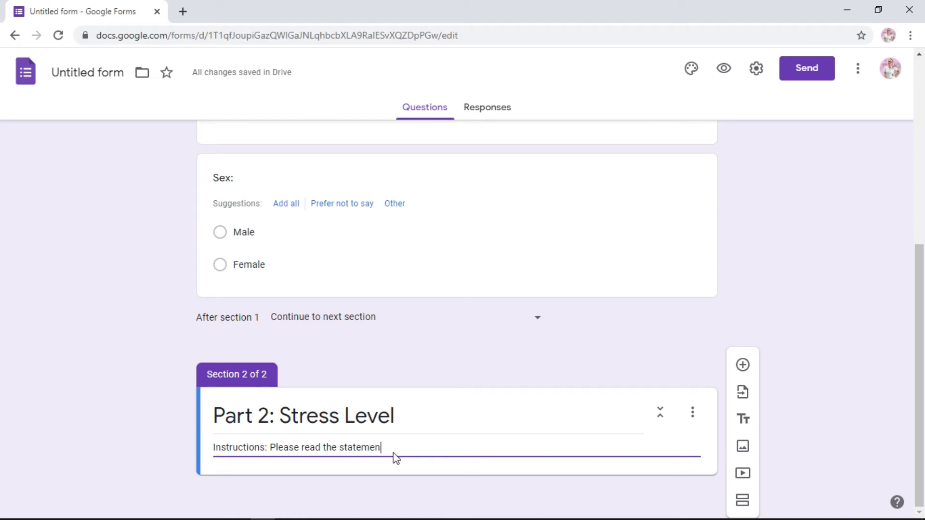
pyautogui.write('ts abou')
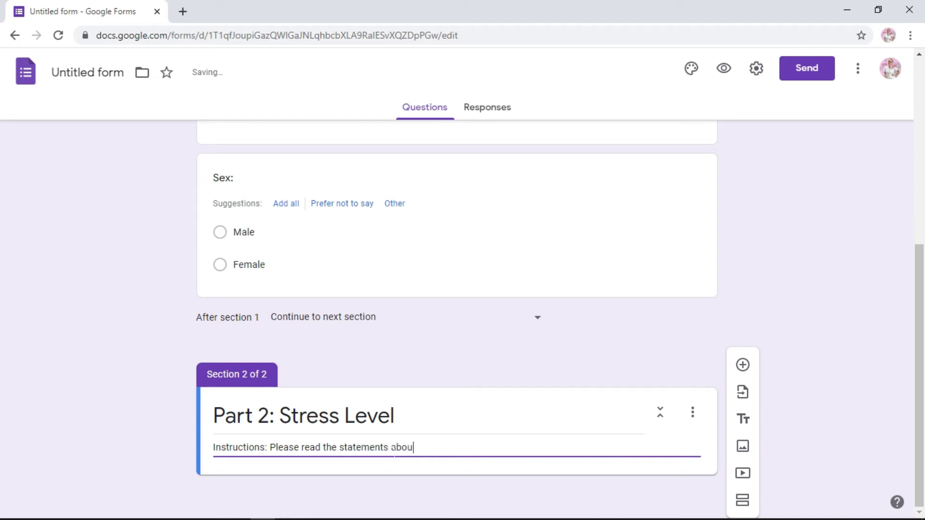
pyautogui.write('t common stre')
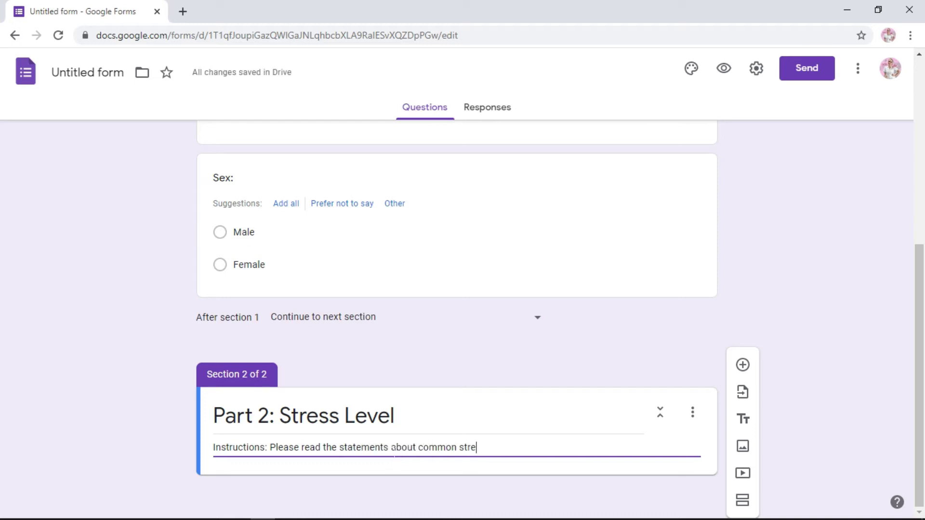
pyautogui.write('ssors below and click te')
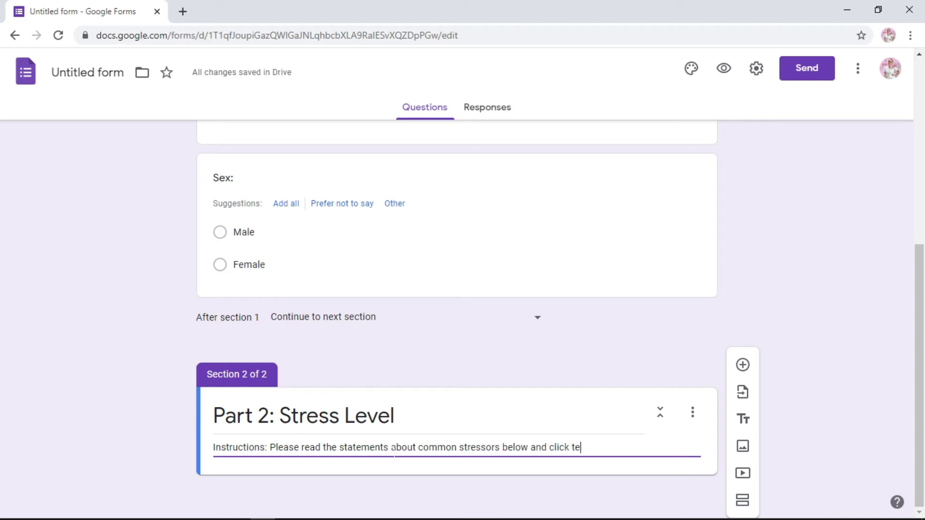
pyautogui.write('he answer')
pyautogui.write('which app')
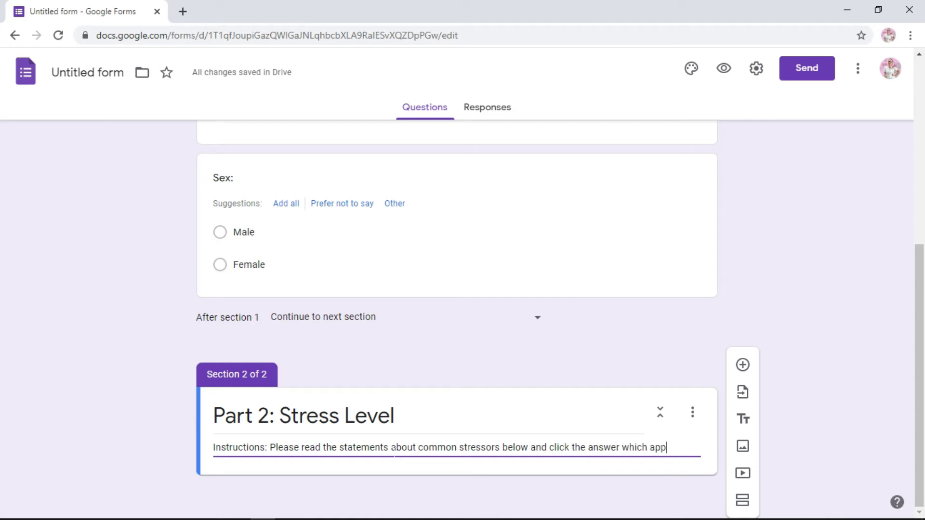
pyautogui.write('lies to you. Please')
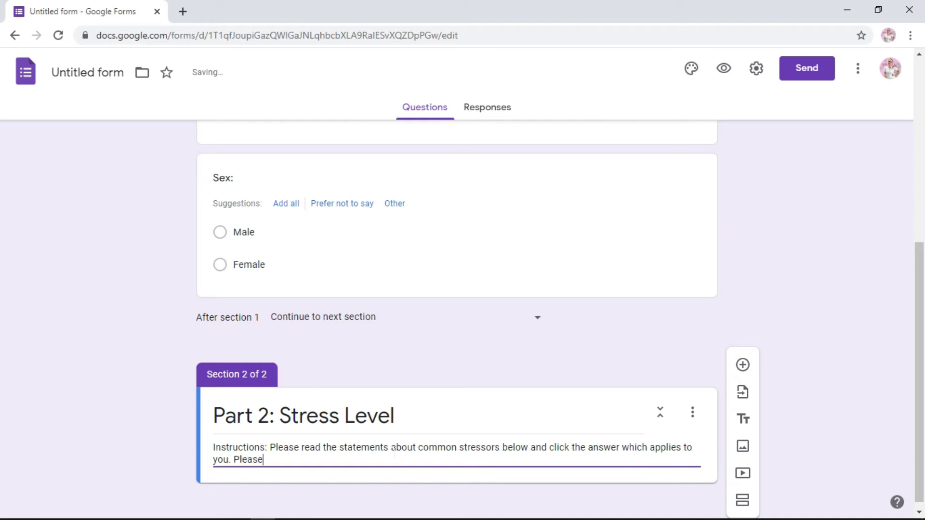
pyautogui.write(' choose only one ans')
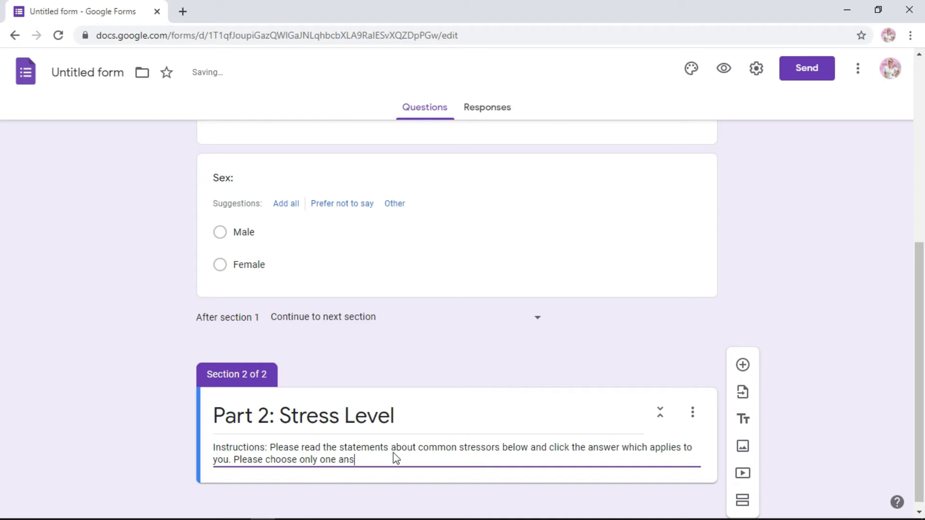
pyautogui.write('wer for every ')
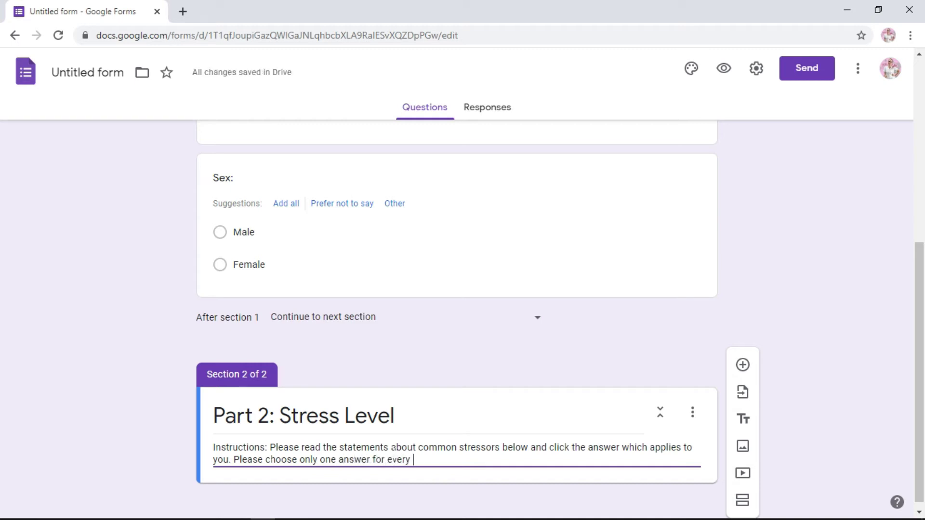
pyautogui.write('item.')
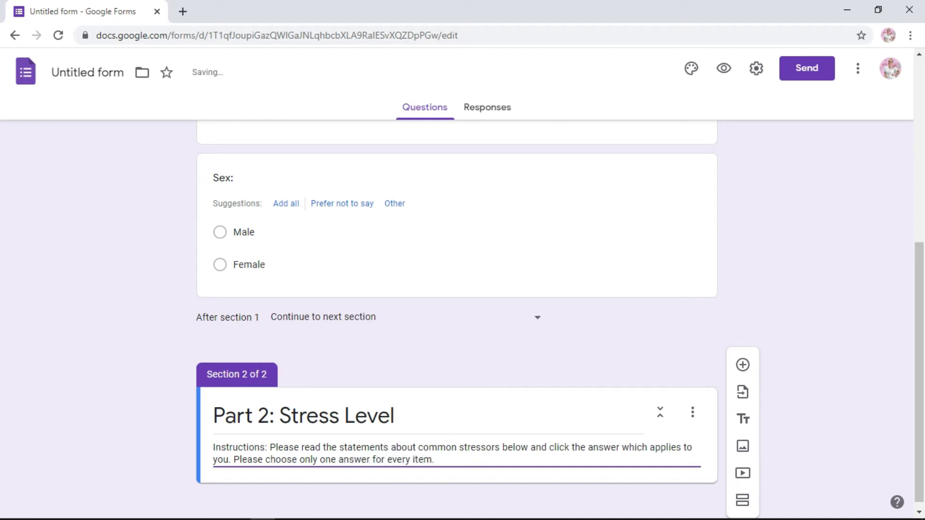
pyautogui.moveTo(914, 324); pyautogui.dragTo(920, 396)
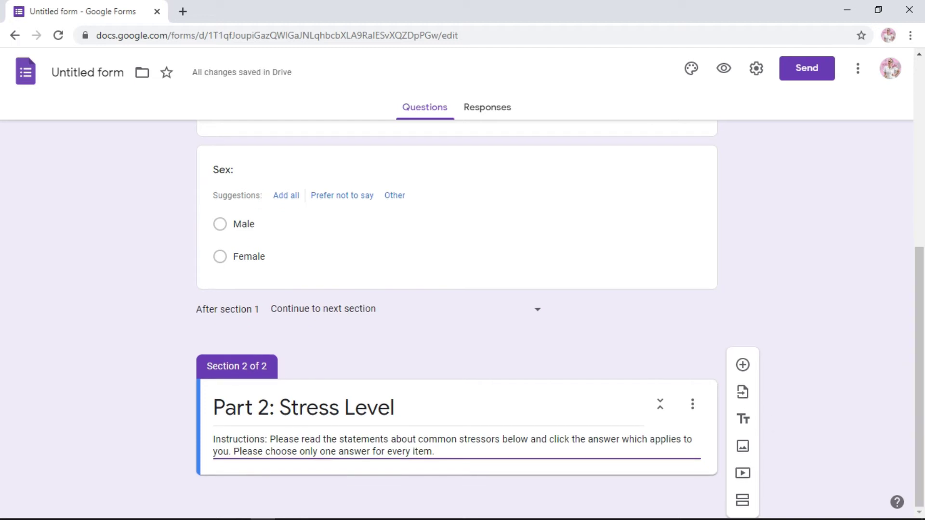
pyautogui.tripleClick(233, 409)
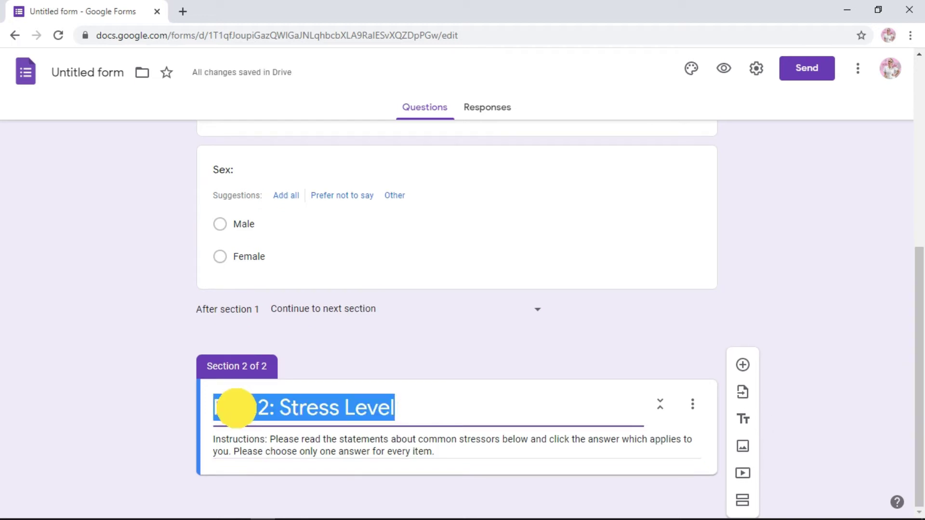
pyautogui.click(237, 408)
pyautogui.click(472, 457)
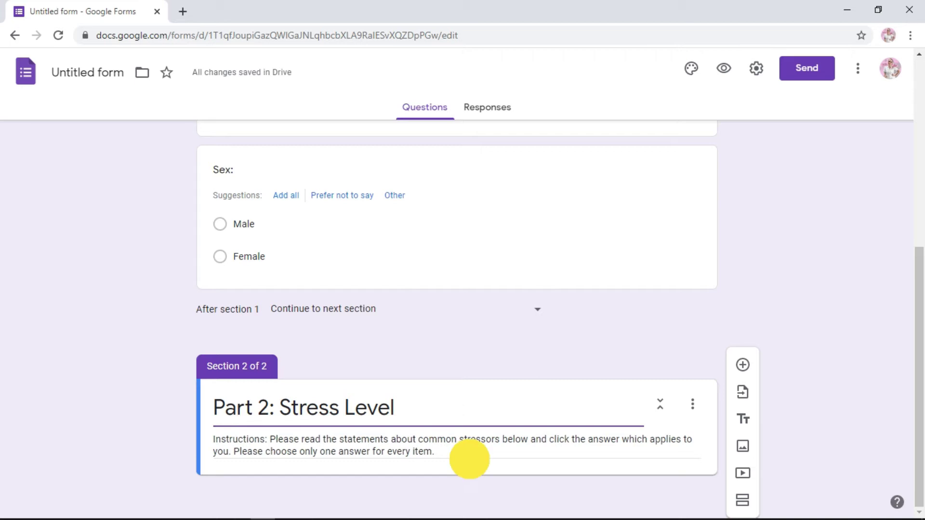
# - Add the question 'I feel stressed when I study.' to Part 2
pyautogui.click(743, 365)
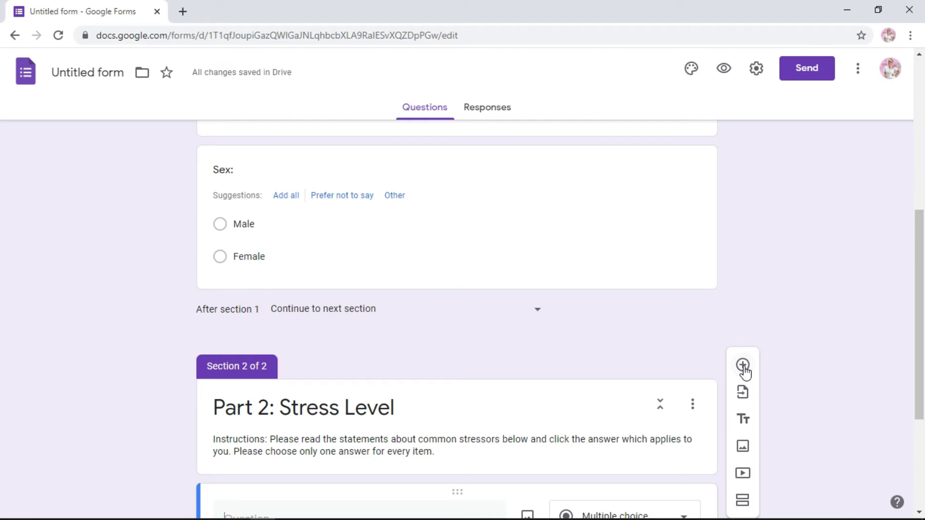
pyautogui.moveTo(915, 275); pyautogui.dragTo(915, 341)
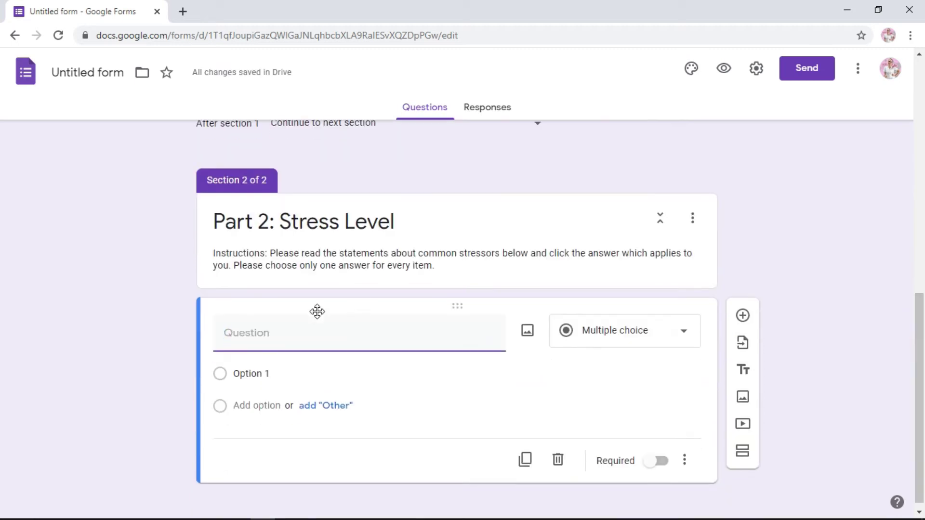
pyautogui.write('I')
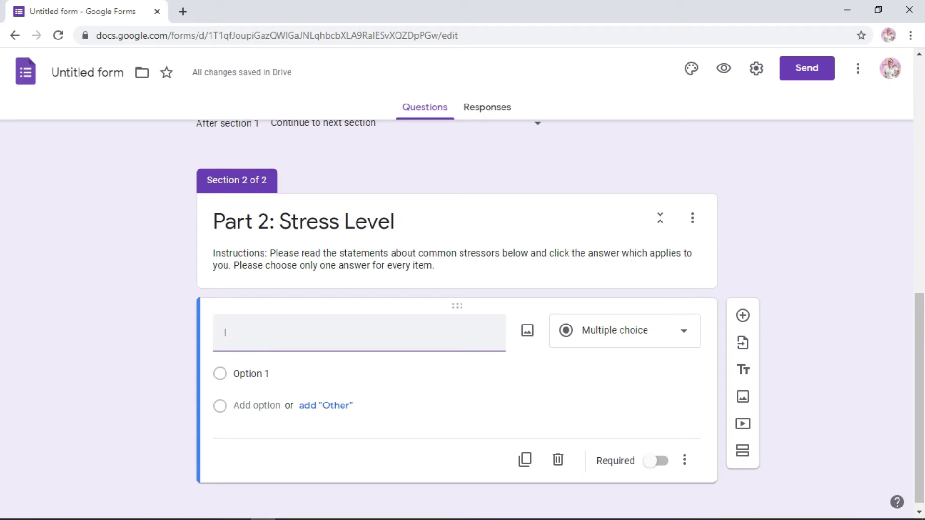
pyautogui.write('feel stressed when I study')
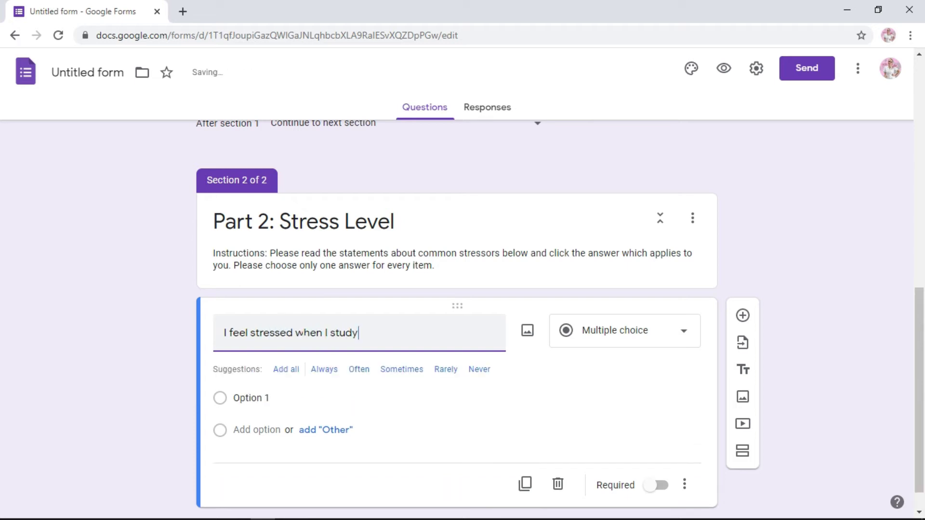
pyautogui.write(' on my ow')
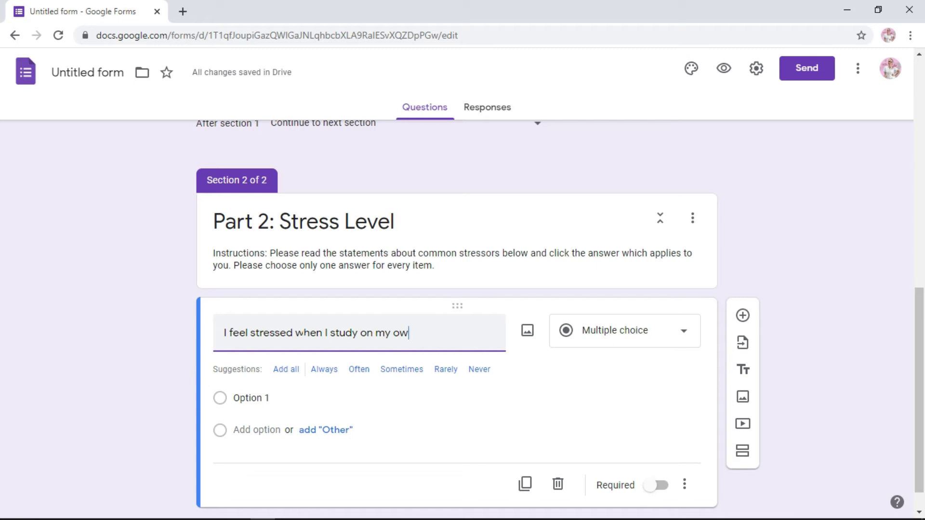
pyautogui.press('BackSpace')
pyautogui.press('BackSpace')
pyautogui.press('BackSpace')
pyautogui.press('BackSpace')
pyautogui.press('BackSpace')
pyautogui.press('BackSpace')
pyautogui.press('BackSpace')
pyautogui.press('BackSpace')
pyautogui.press('BackSpace')
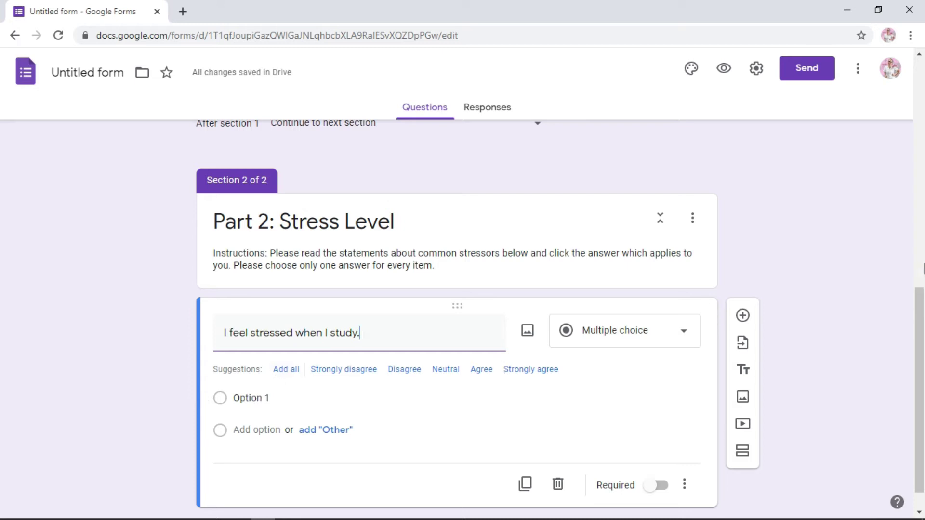
pyautogui.moveTo(919, 387); pyautogui.dragTo(920, 401)
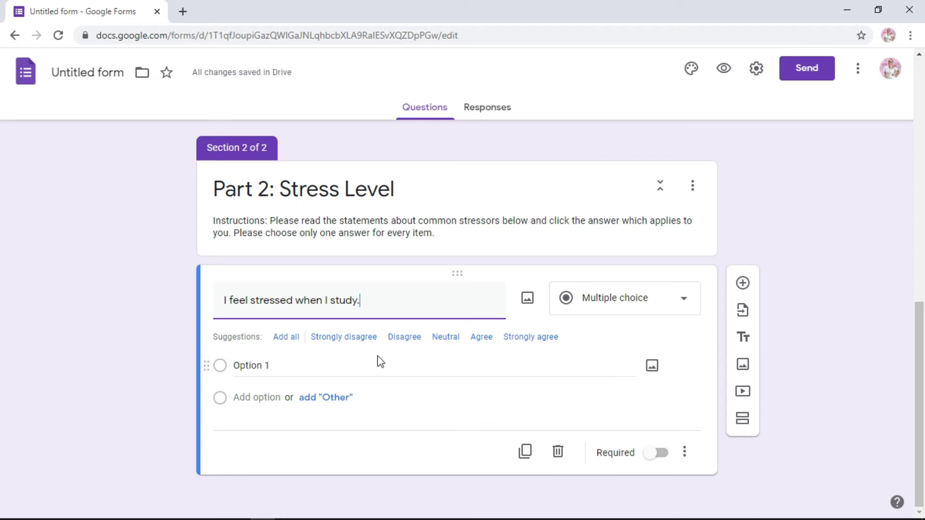
# - Use Strongly agree, Agree, Disagree, Strongly disagree as answers, dropping the stray option, and mark it required
pyautogui.click(537, 343)
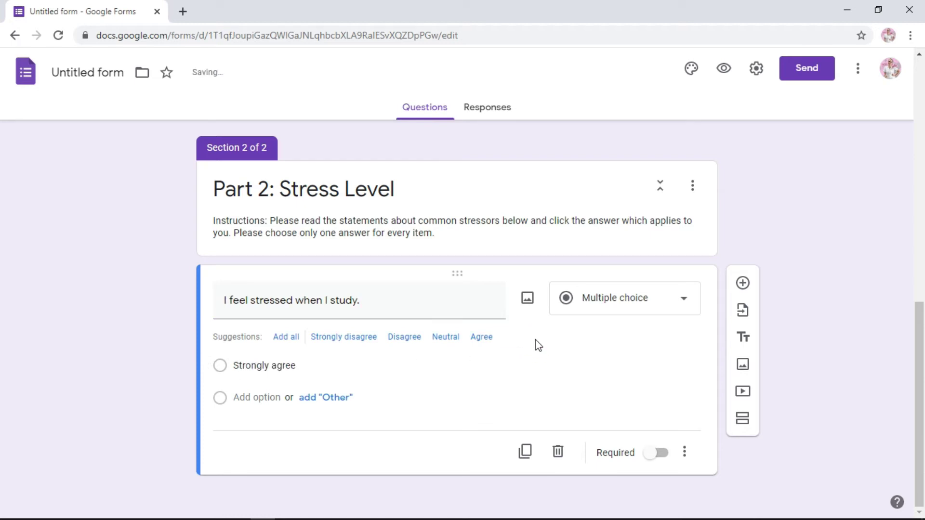
pyautogui.click(480, 339)
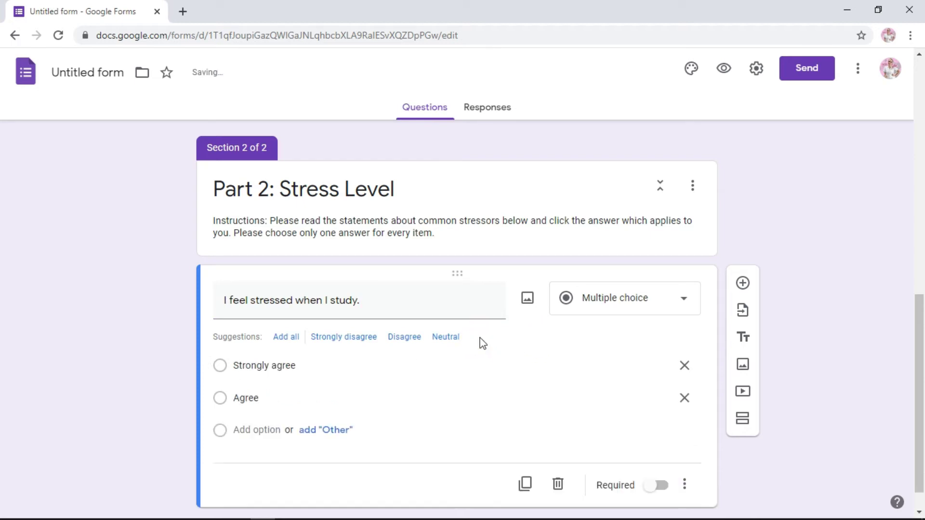
pyautogui.click(405, 340)
pyautogui.click(343, 338)
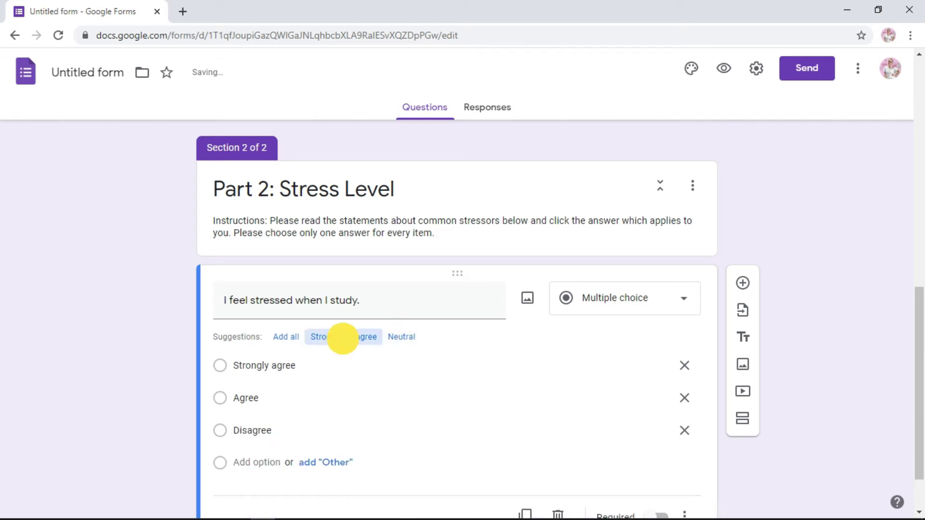
pyautogui.moveTo(915, 357); pyautogui.dragTo(920, 391)
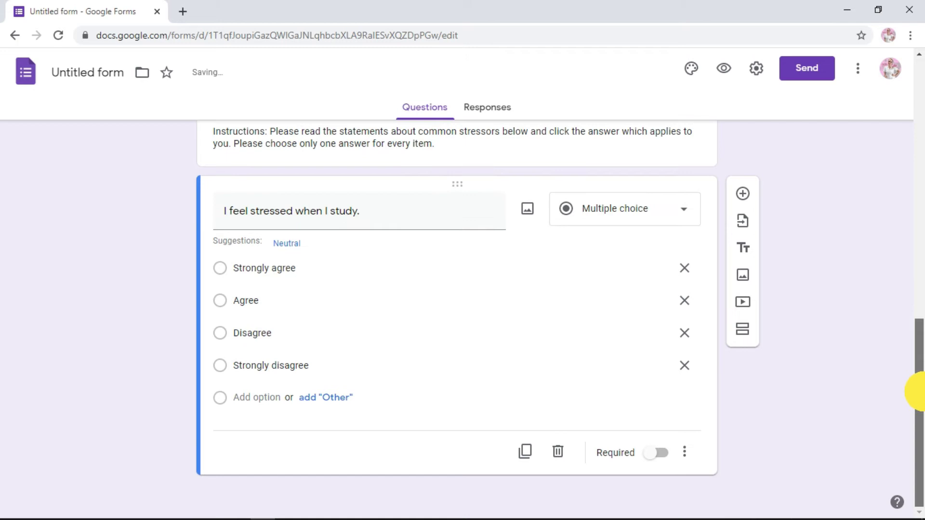
pyautogui.click(245, 402)
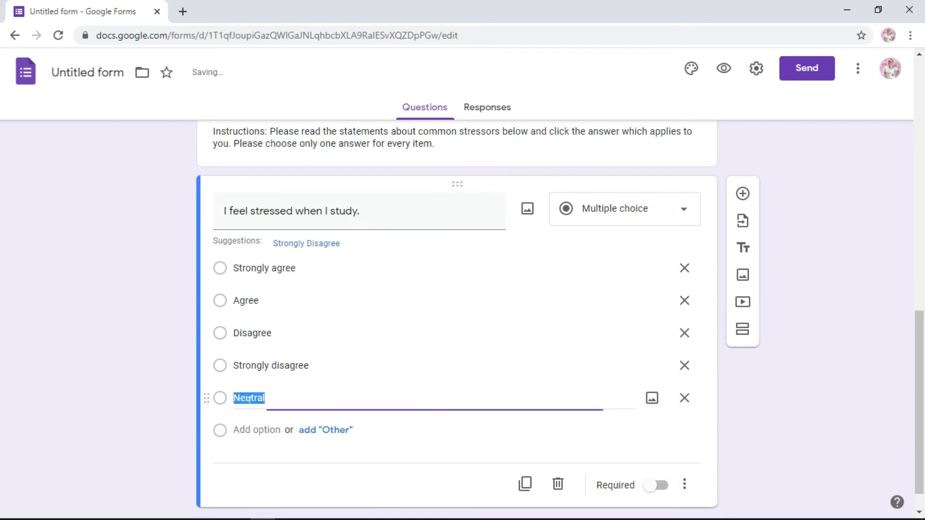
pyautogui.write('fgsjgfjks')
pyautogui.press('BackSpace')
pyautogui.press('BackSpace')
pyautogui.press('BackSpace')
pyautogui.press('BackSpace')
pyautogui.press('BackSpace')
pyautogui.press('BackSpace')
pyautogui.press('BackSpace')
pyautogui.press('BackSpace')
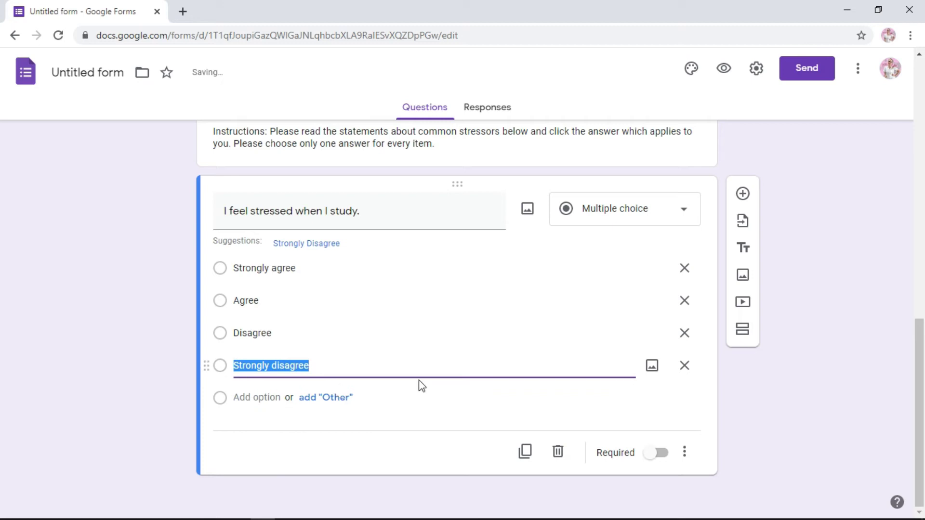
pyautogui.click(419, 365)
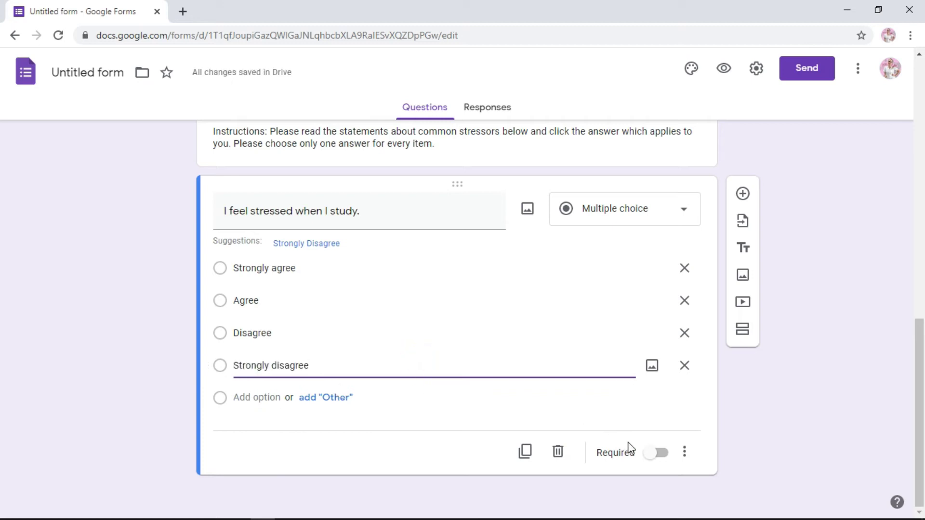
pyautogui.click(656, 453)
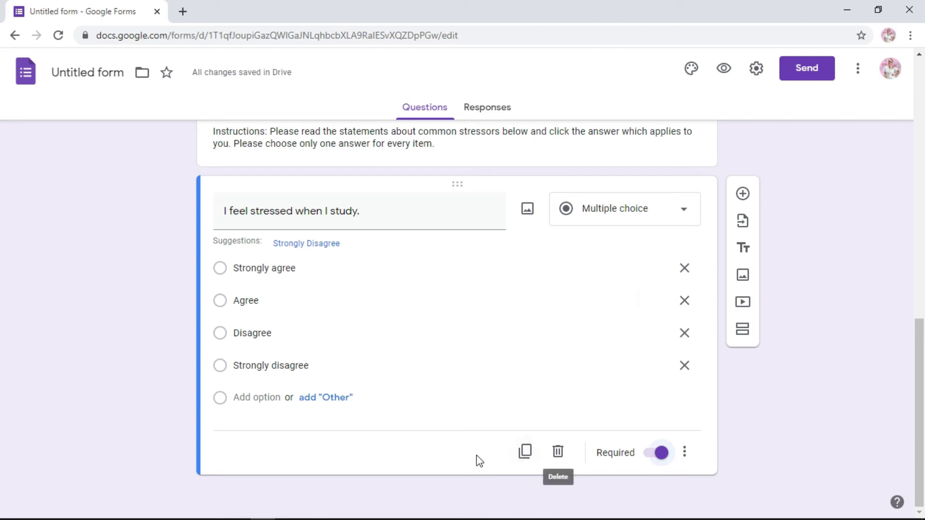
# - Duplicate the study question and retitle the copy 'I feel stressed when I talk to my parents.'
pyautogui.click(526, 452)
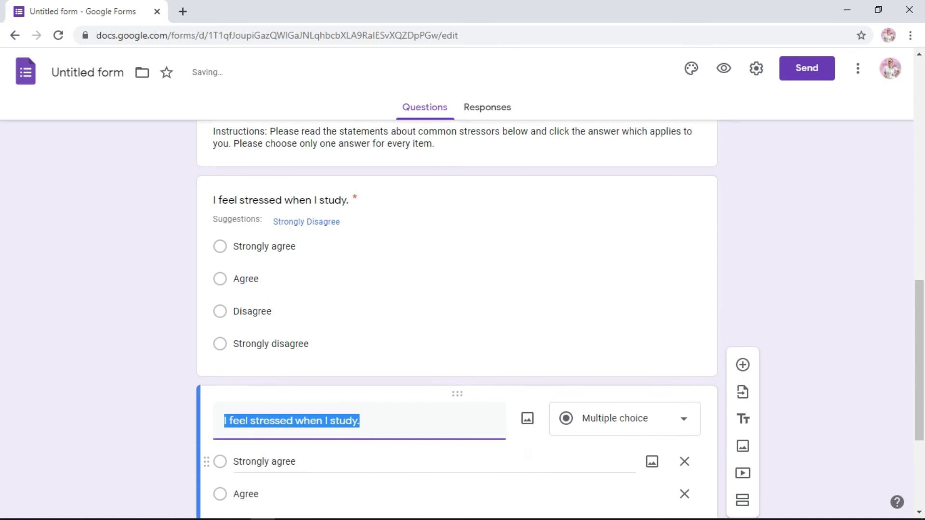
pyautogui.moveTo(923, 328); pyautogui.dragTo(923, 371)
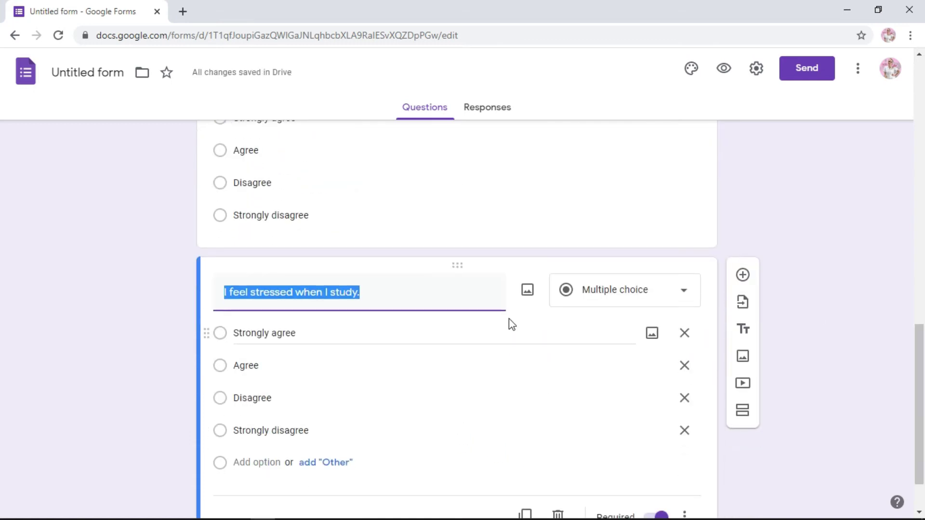
pyautogui.write('I feel str')
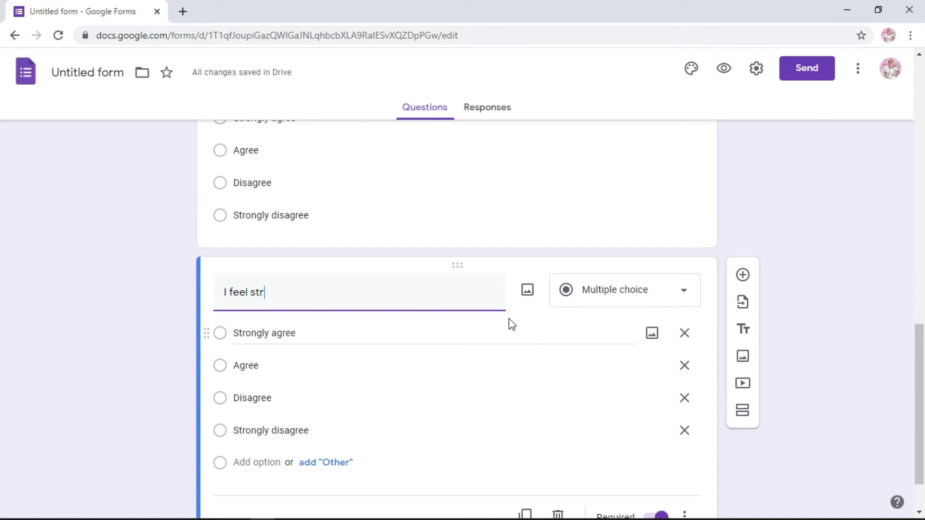
pyautogui.write('essed when I talk to my')
pyautogui.press('BackSpace')
pyautogui.write('to m')
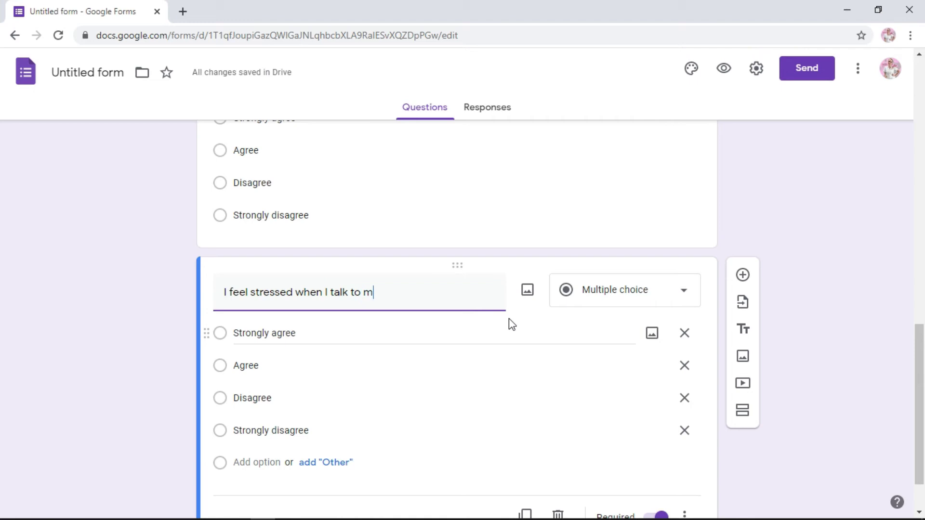
pyautogui.write('y parents.')
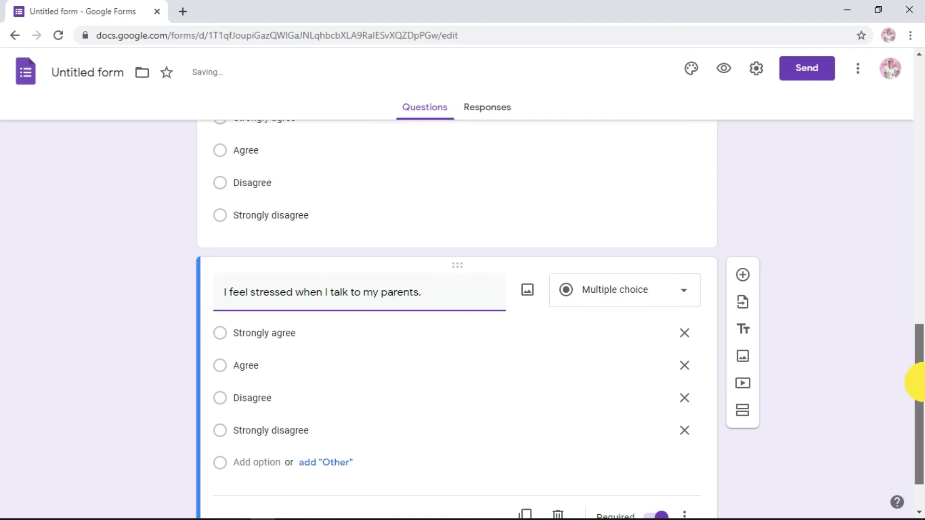
pyautogui.moveTo(919, 382); pyautogui.dragTo(920, 413)
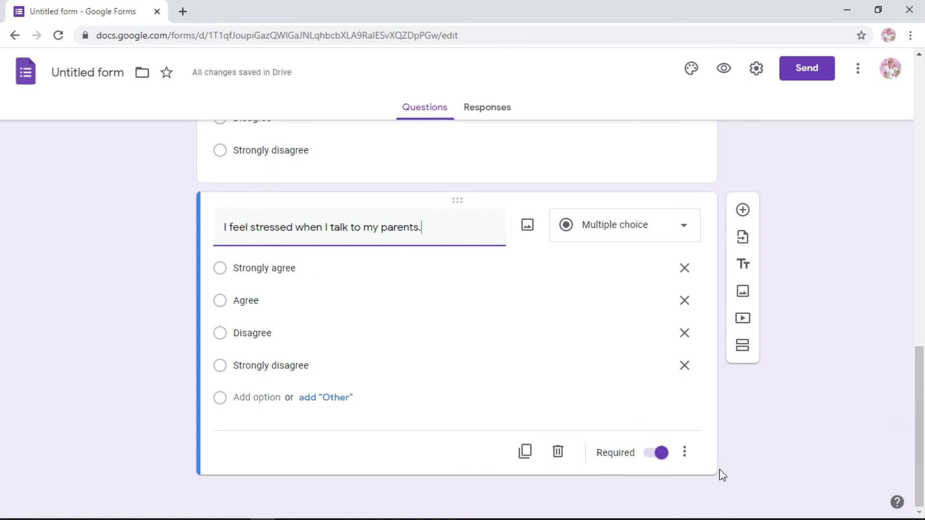
# - Duplicate the parents question and retitle it 'I feel stressed when I think about my future.'
pyautogui.click(525, 452)
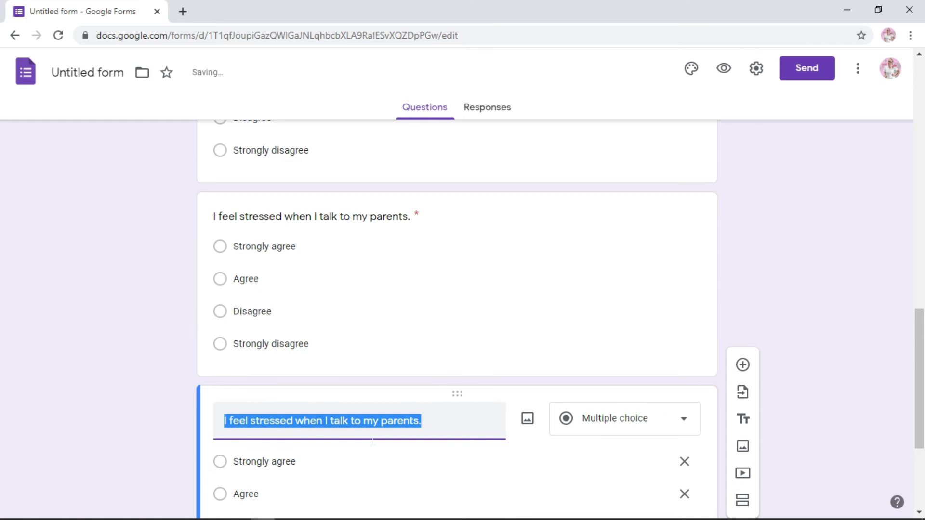
pyautogui.write('I feel stresse')
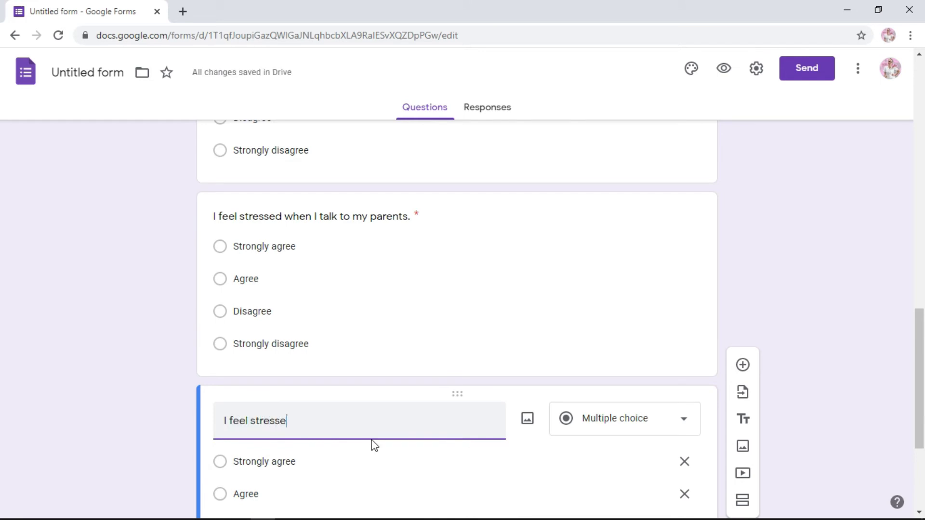
pyautogui.write('d when I think about my ')
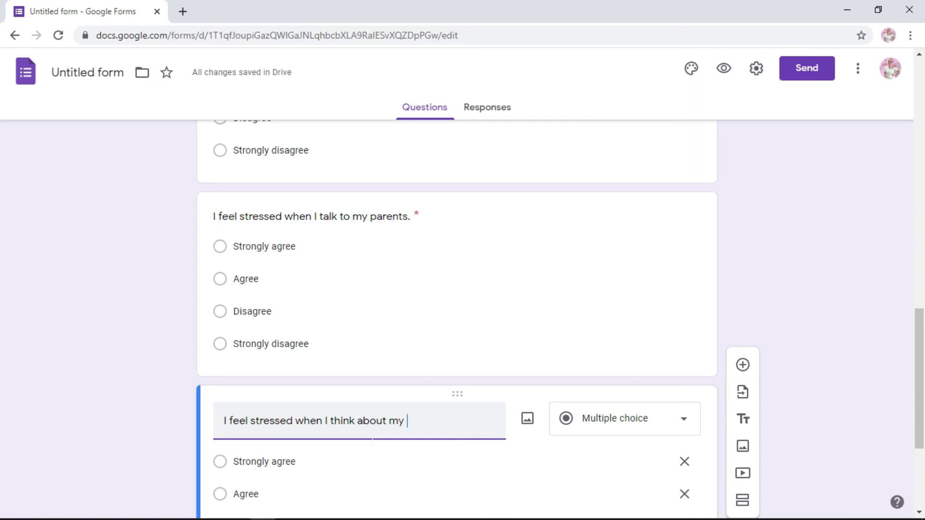
pyautogui.write('future.')
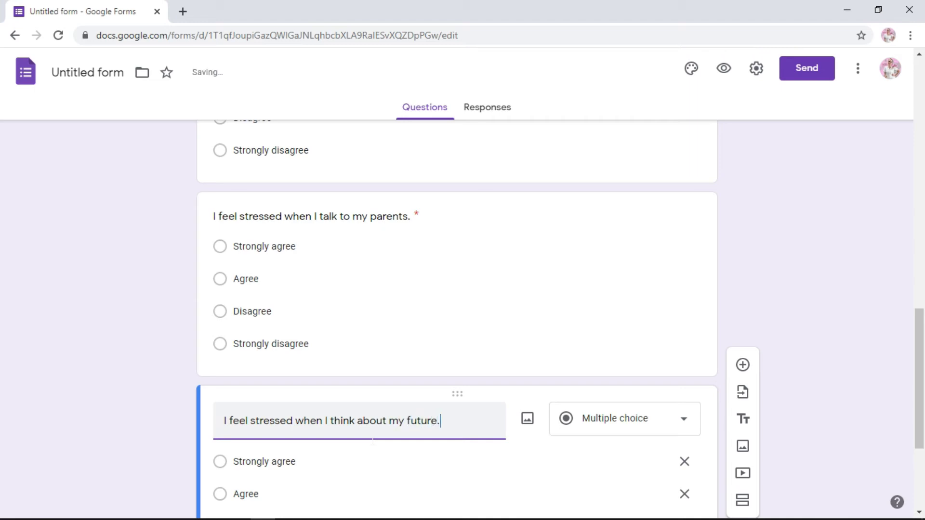
pyautogui.moveTo(917, 389); pyautogui.dragTo(918, 424)
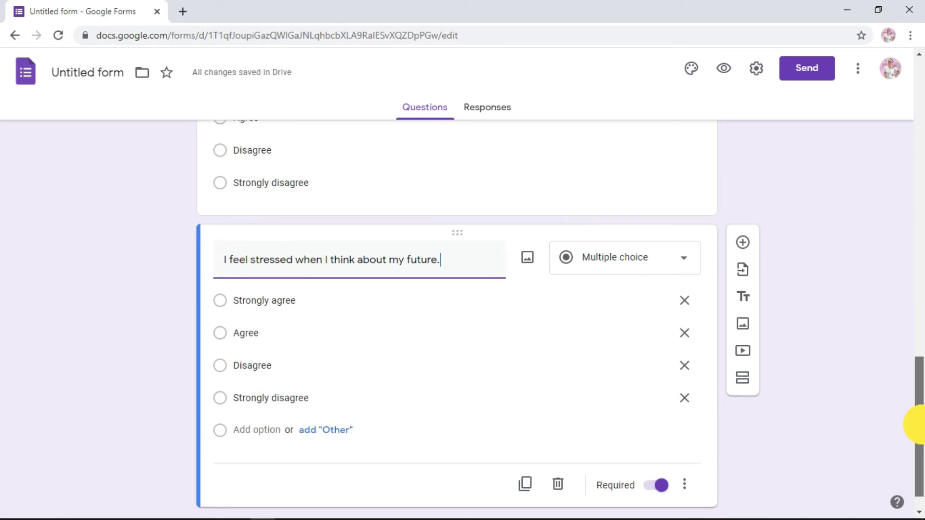
pyautogui.moveTo(917, 419)
pyautogui.mouseDown()
pyautogui.moveTo(915, 114)
pyautogui.moveTo(918, 446)
pyautogui.mouseUp()
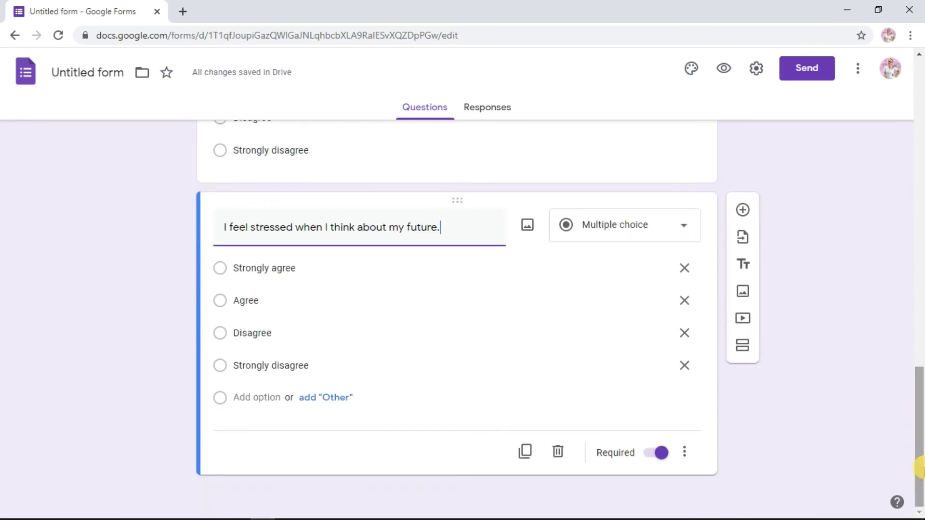
# - Add a third section titled 'Part 3: Academic Success'
pyautogui.click(745, 348)
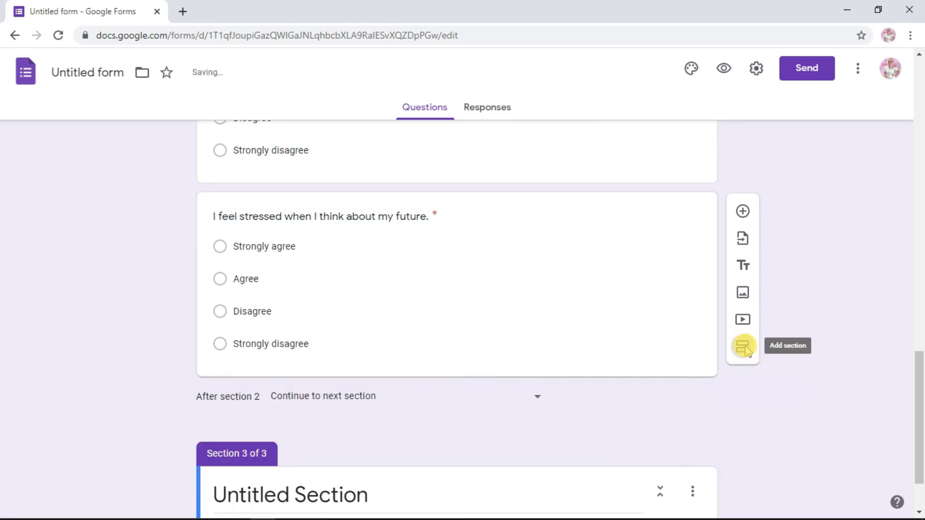
pyautogui.moveTo(919, 394); pyautogui.dragTo(919, 417)
pyautogui.tripleClick(310, 421)
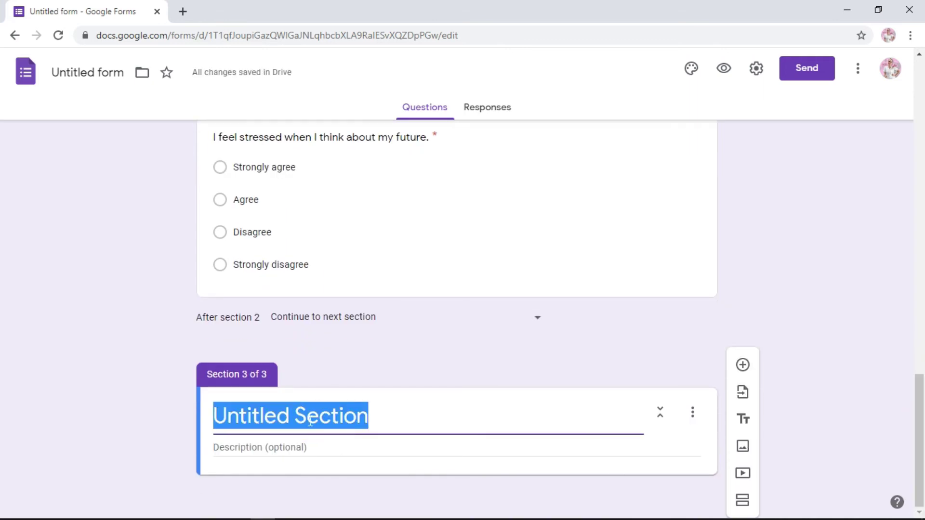
pyautogui.write('Part 3:')
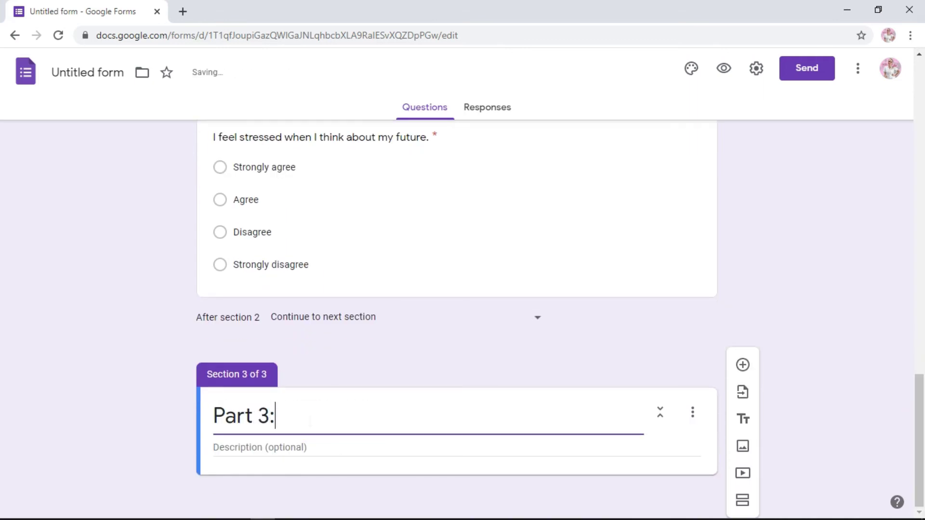
pyautogui.write(' Academ')
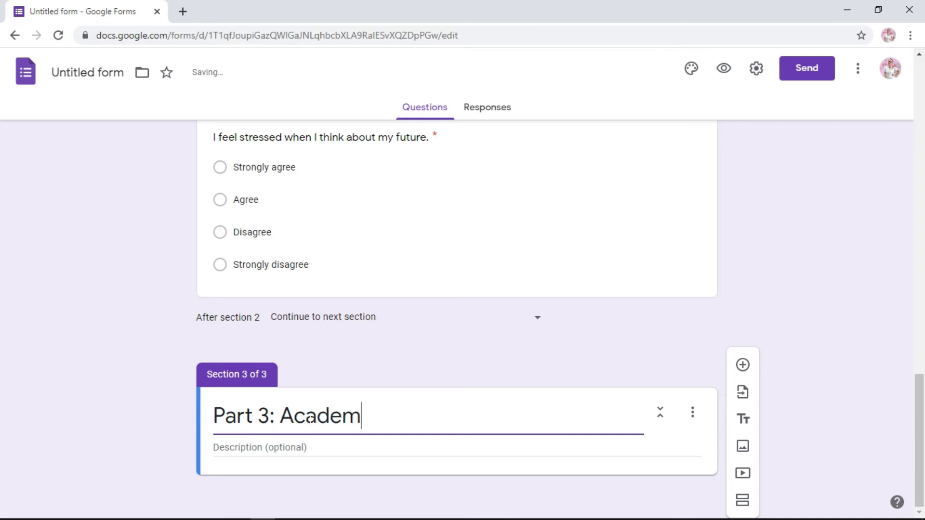
pyautogui.write('ic Success')
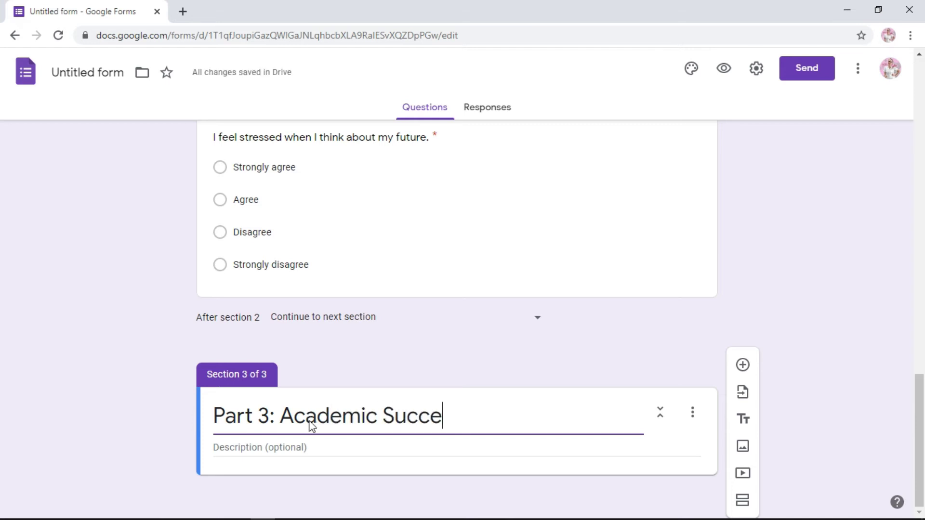
# - Select and copy the Part 2 instructions text
pyautogui.click(918, 409)
pyautogui.moveTo(918, 409); pyautogui.dragTo(917, 244)
pyautogui.tripleClick(312, 259)
pyautogui.click(441, 259)
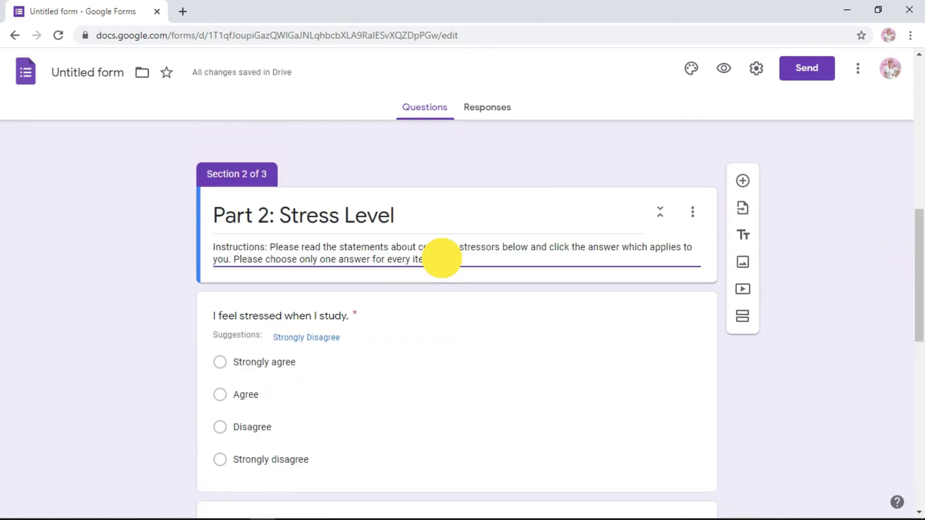
pyautogui.click(222, 250)
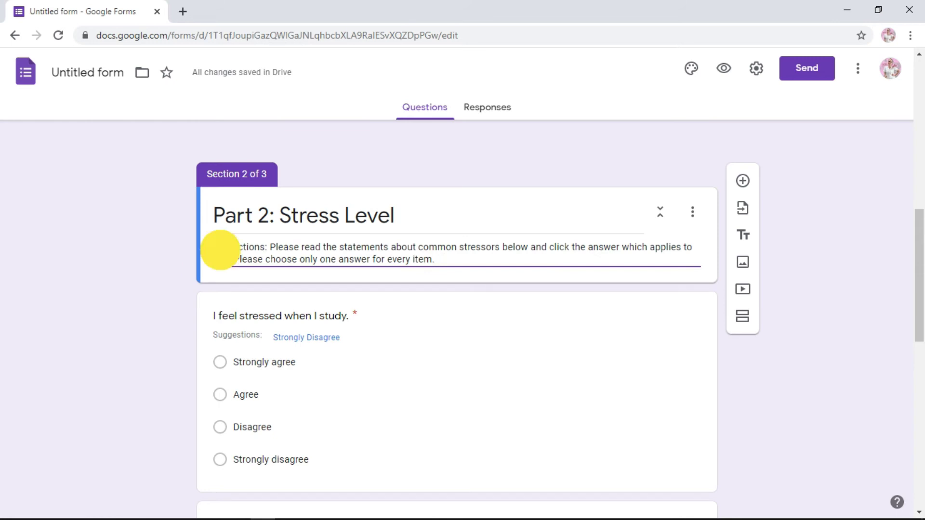
pyautogui.tripleClick(221, 251)
pyautogui.hotkey('ctrl', 'c')
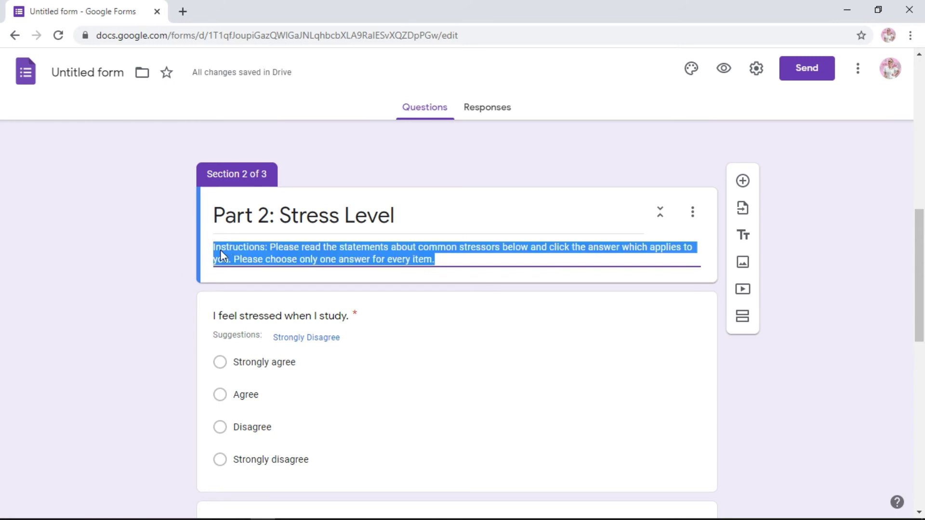
# - Paste the instructions into Section 3's description, replacing the stressors wording with 'academic success'
pyautogui.moveTo(917, 238); pyautogui.dragTo(917, 407)
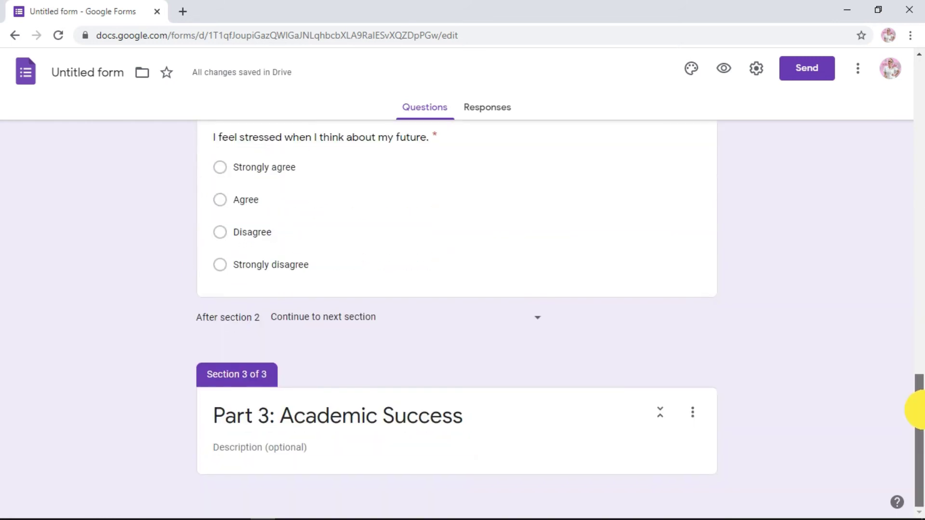
pyautogui.click(318, 447)
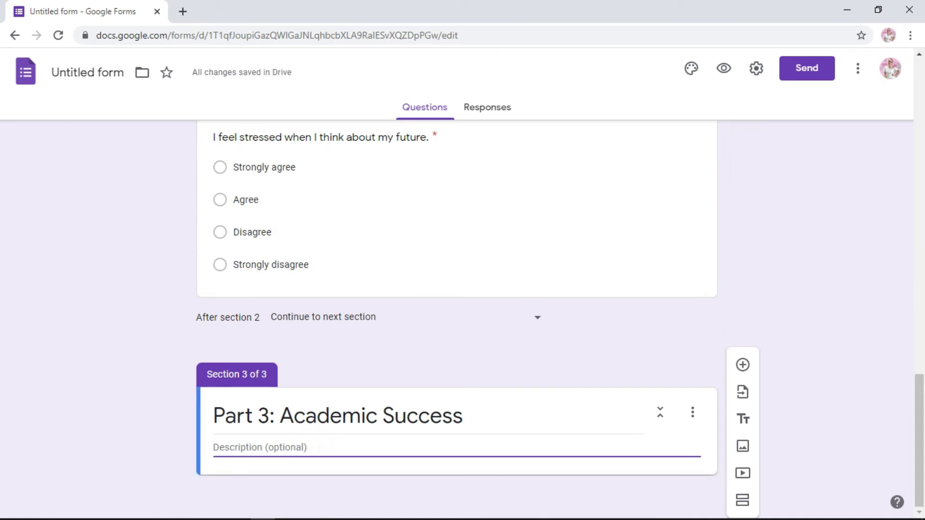
pyautogui.hotkey('ctrl', 'v')
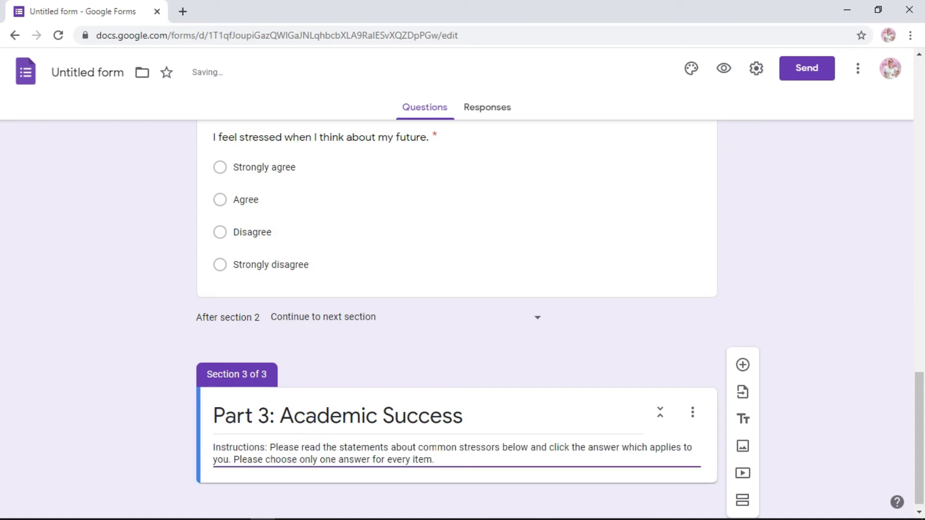
pyautogui.moveTo(428, 448); pyautogui.dragTo(502, 447)
pyautogui.press('BackSpace')
pyautogui.press('BackSpace')
pyautogui.press('BackSpace')
pyautogui.write('academ')
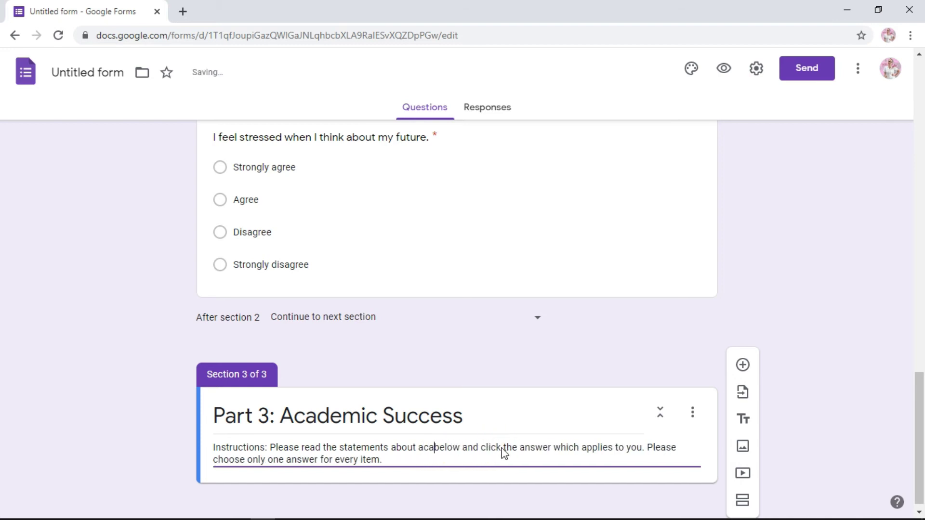
pyautogui.write('ic success')
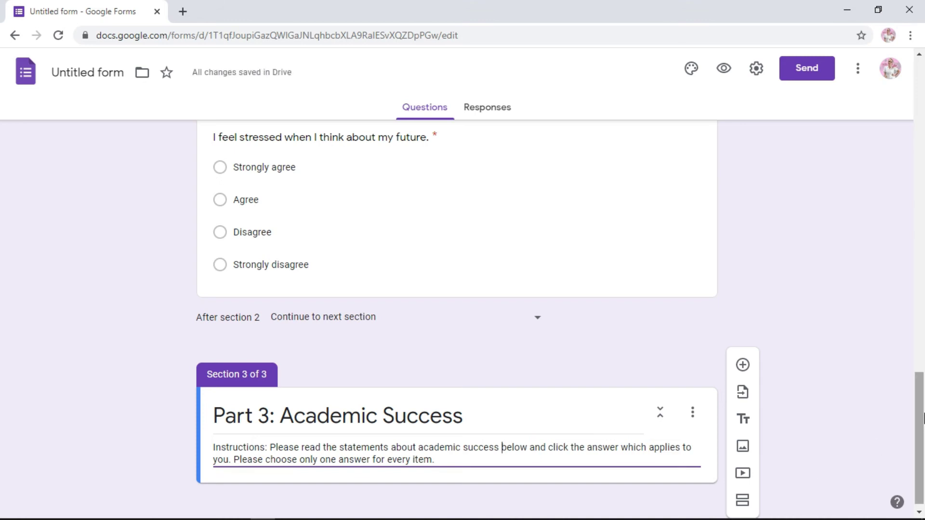
pyautogui.click(920, 413)
pyautogui.moveTo(919, 413); pyautogui.dragTo(920, 429)
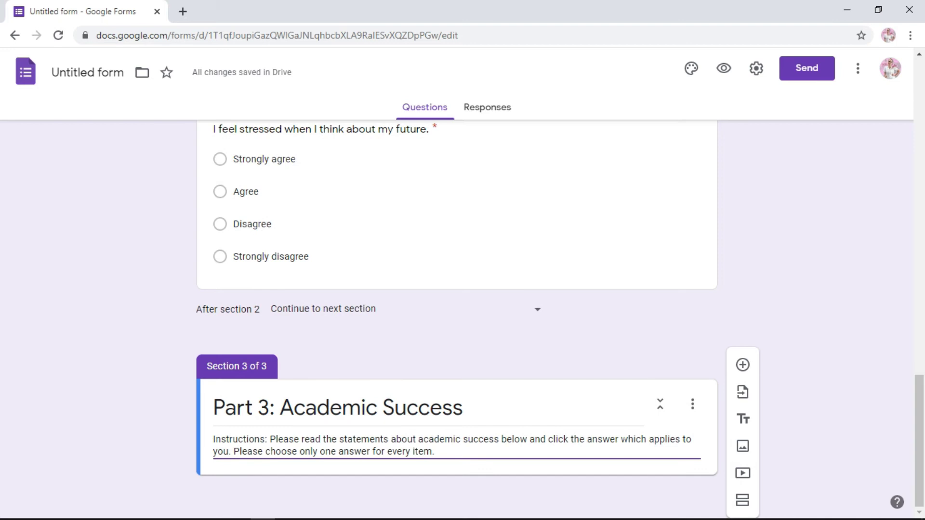
# - Add a new question under Part 3 titled 'I have received a grade higher than 89'
pyautogui.click(744, 367)
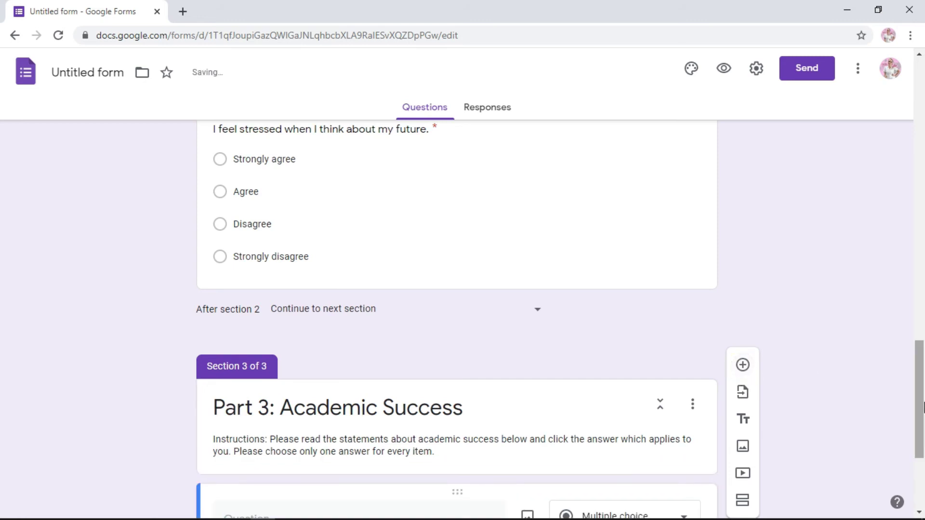
pyautogui.moveTo(922, 407); pyautogui.dragTo(920, 457)
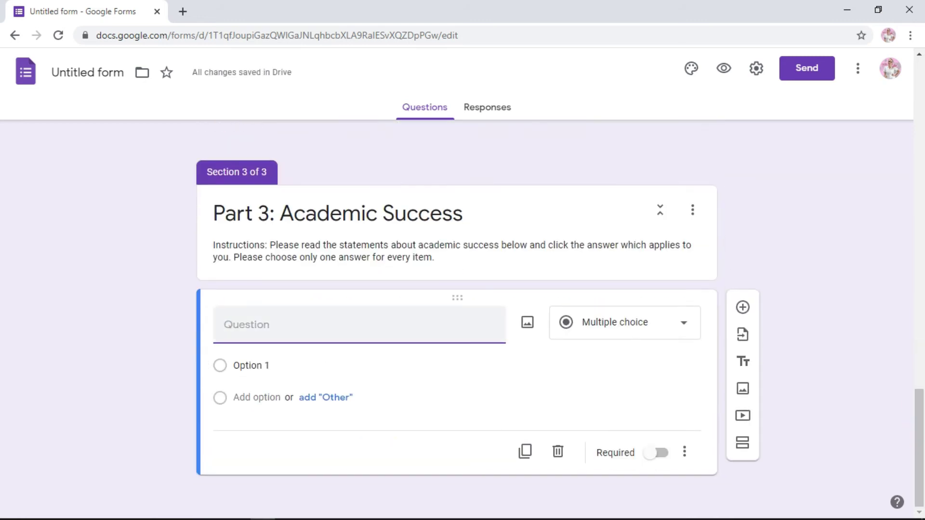
pyautogui.click(298, 325)
pyautogui.write('I')
pyautogui.press('BackSpace')
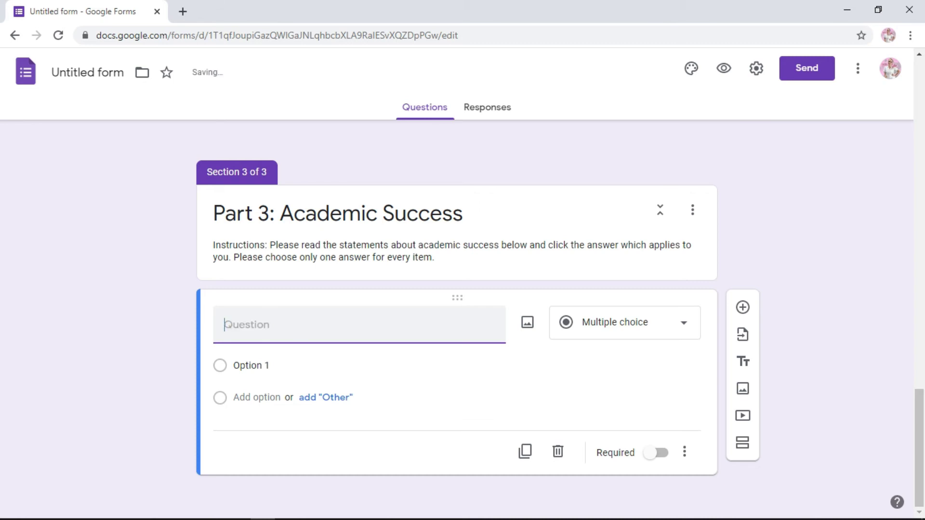
pyautogui.write('I have a grade')
pyautogui.press('BackSpace')
pyautogui.press('BackSpace')
pyautogui.press('BackSpace')
pyautogui.press('BackSpace')
pyautogui.press('BackSpace')
pyautogui.press('BackSpace')
pyautogui.press('BackSpace')
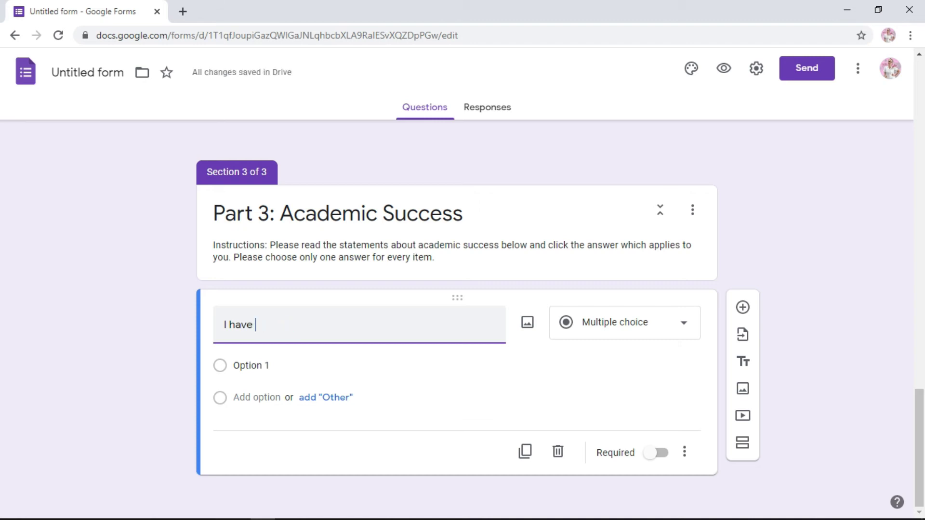
pyautogui.write('recei')
pyautogui.write('ved a')
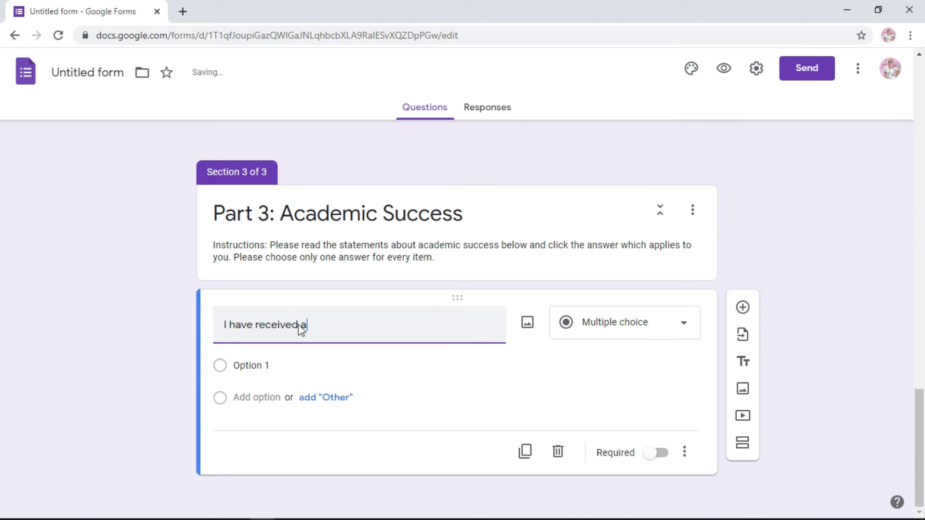
pyautogui.write(' grade higher than 89')
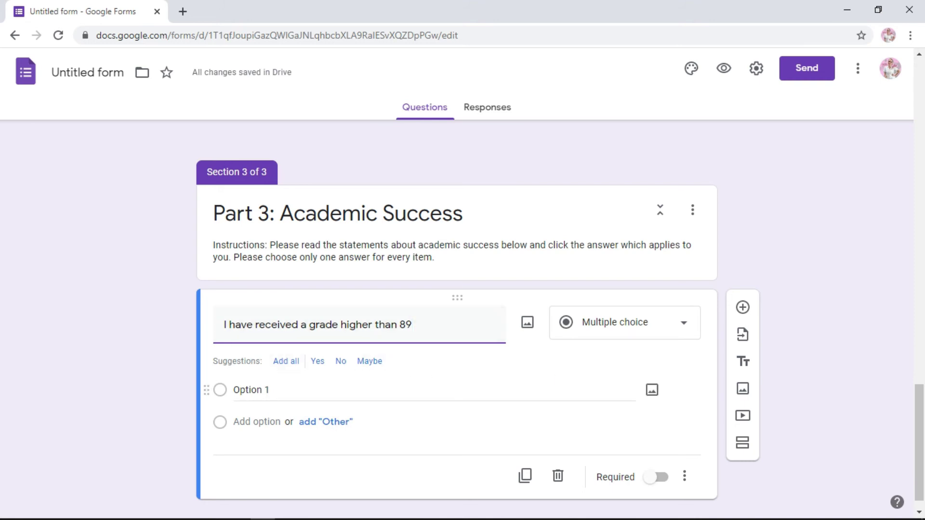
# - Fill in the answer options as Yes and No
pyautogui.click(268, 390)
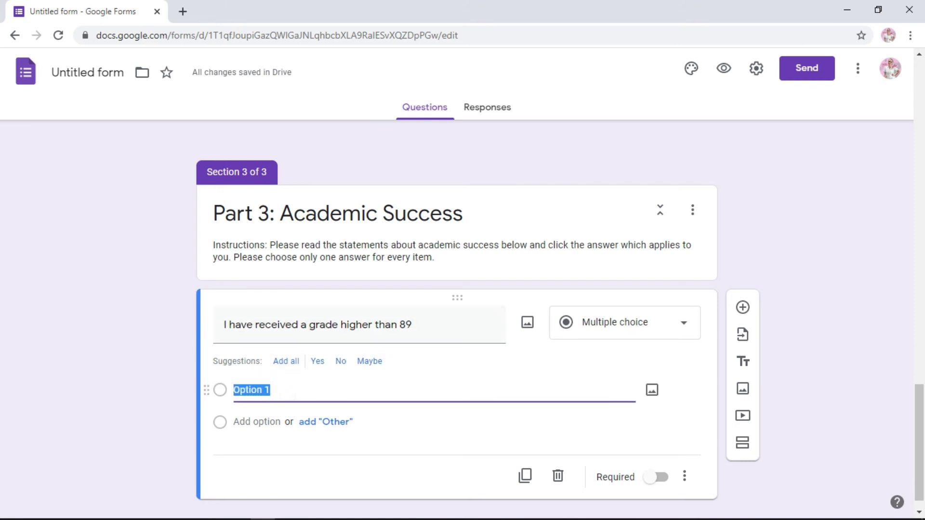
pyautogui.click(297, 394)
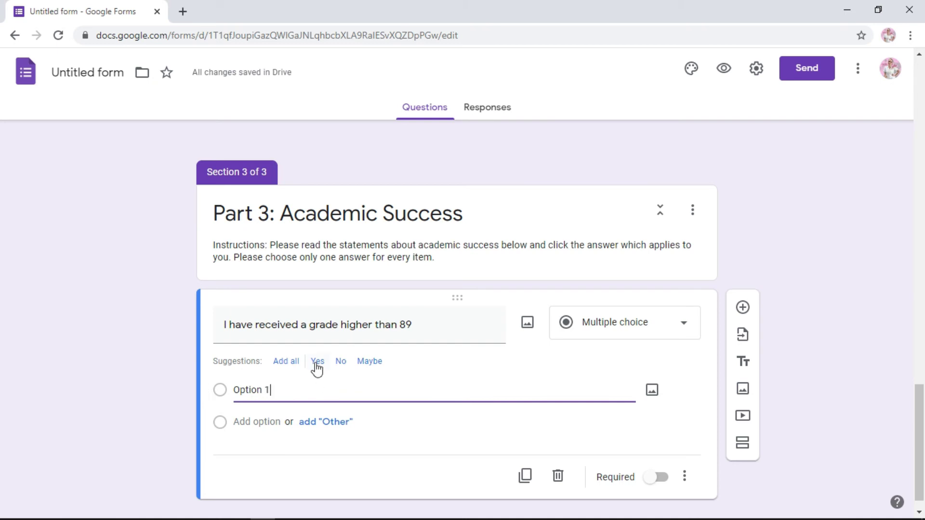
pyautogui.click(318, 364)
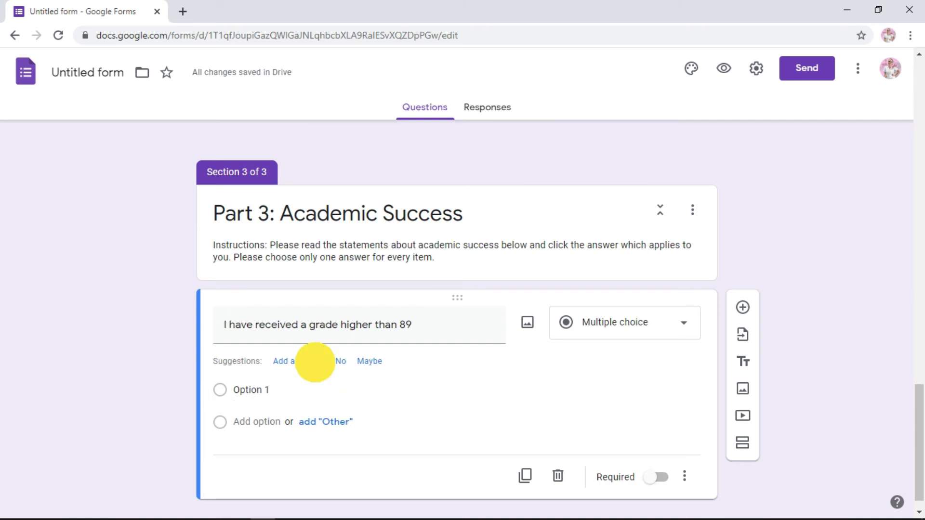
pyautogui.click(257, 422)
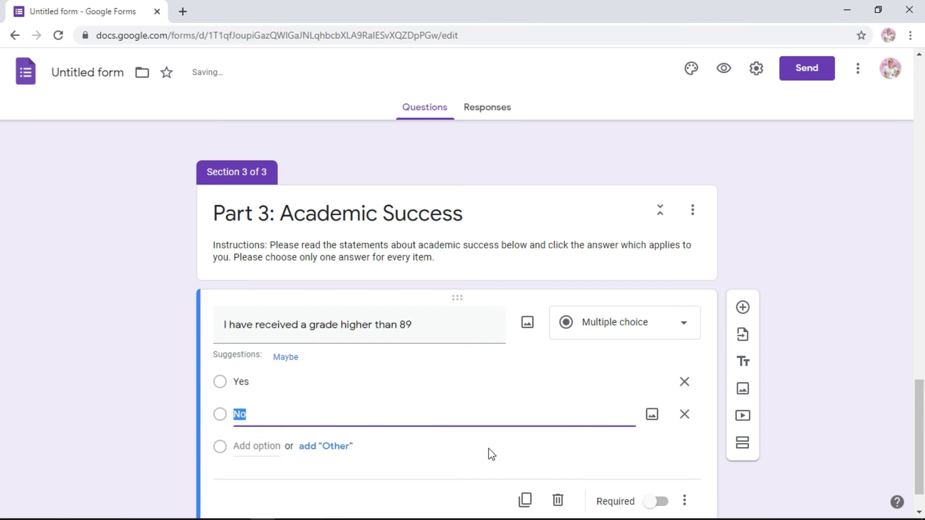
pyautogui.click(565, 459)
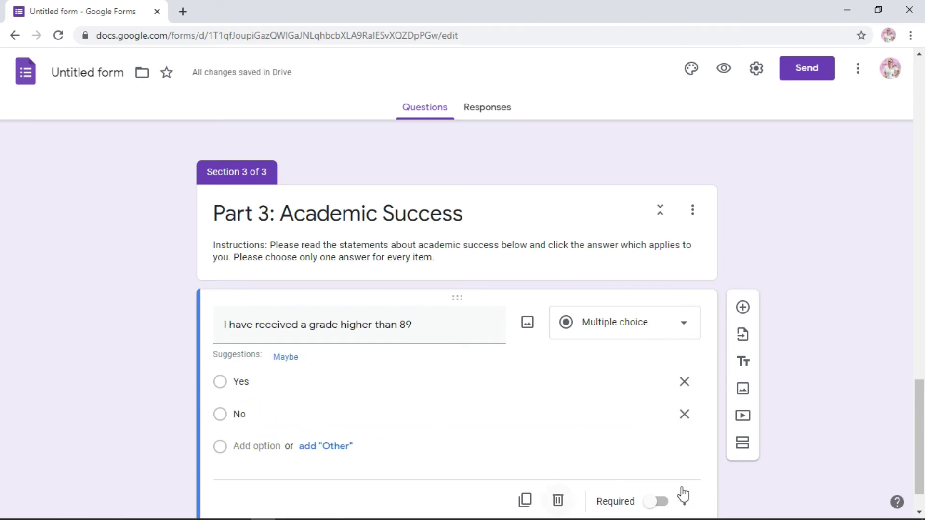
# - Make the grade question required, then duplicate it retitled 'I have received a grade lower than 75'
pyautogui.click(658, 502)
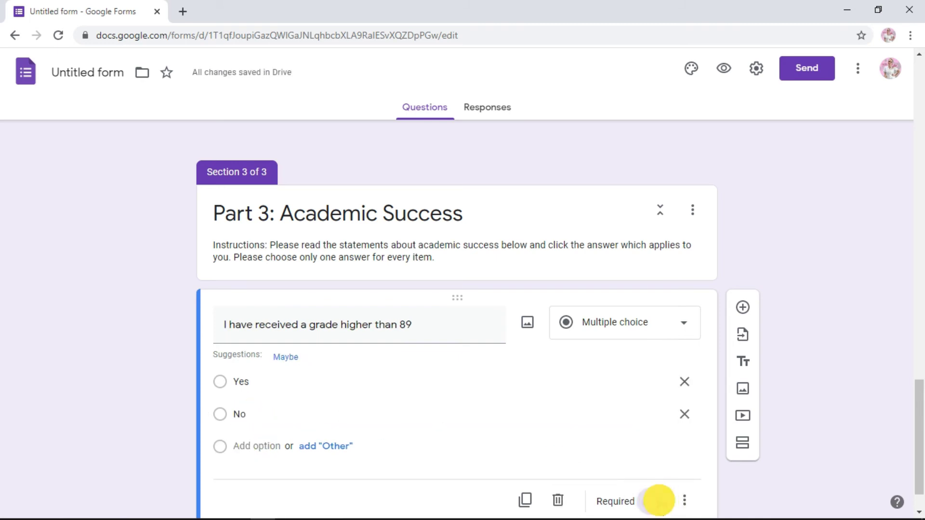
pyautogui.click(525, 500)
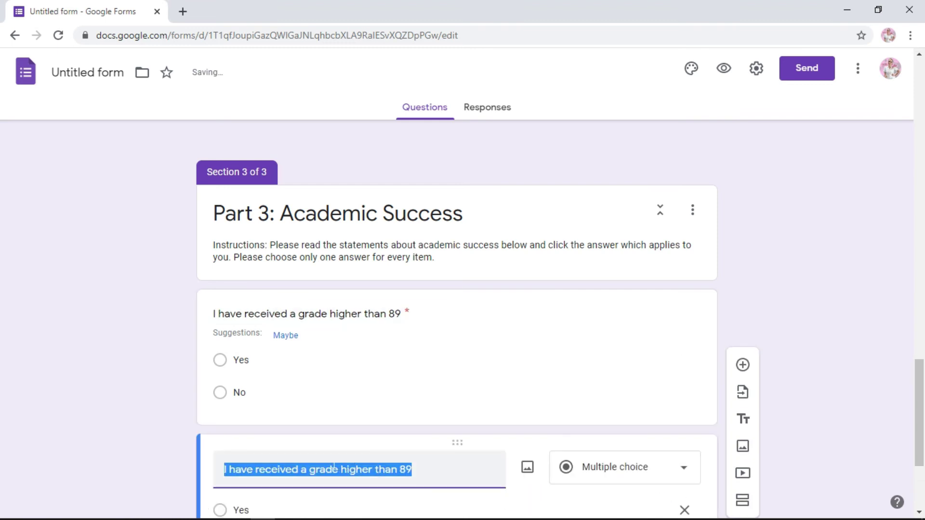
pyautogui.write('I have receive')
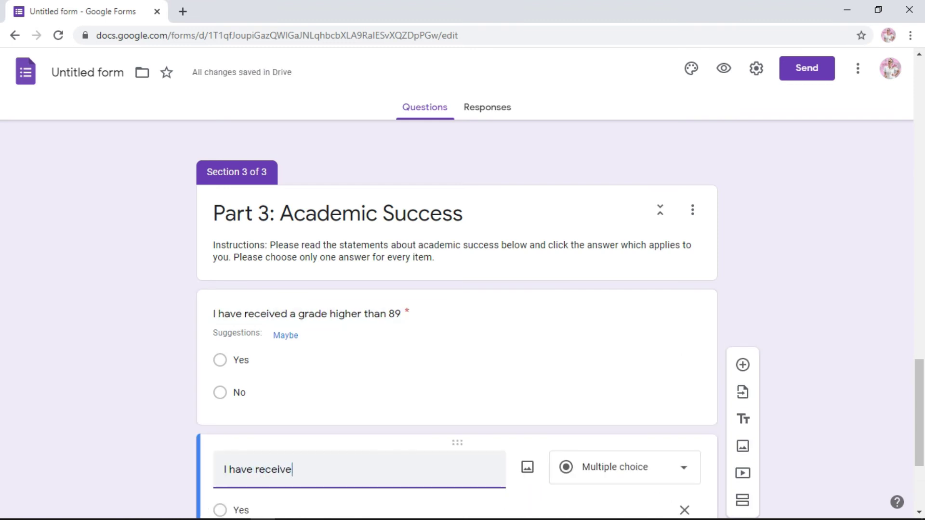
pyautogui.write('d a grade')
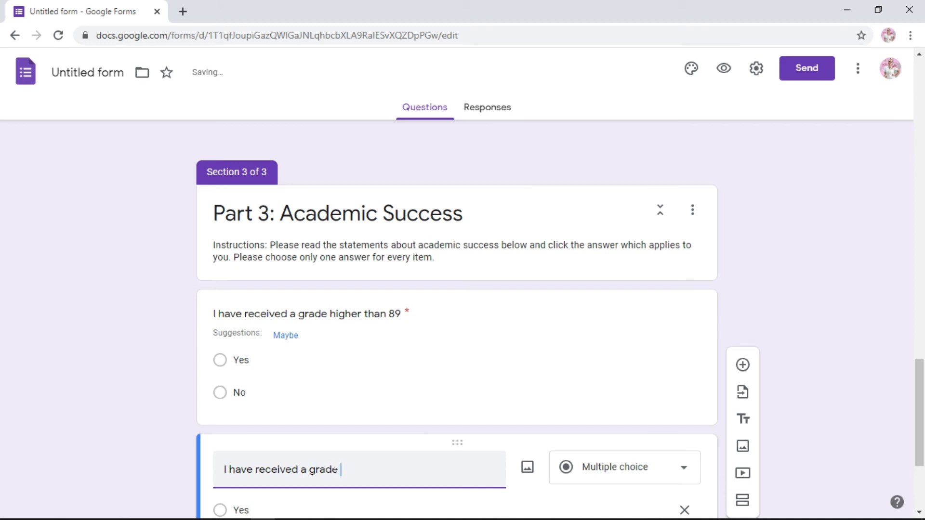
pyautogui.write(' lower than 75.')
pyautogui.moveTo(923, 436); pyautogui.dragTo(921, 504)
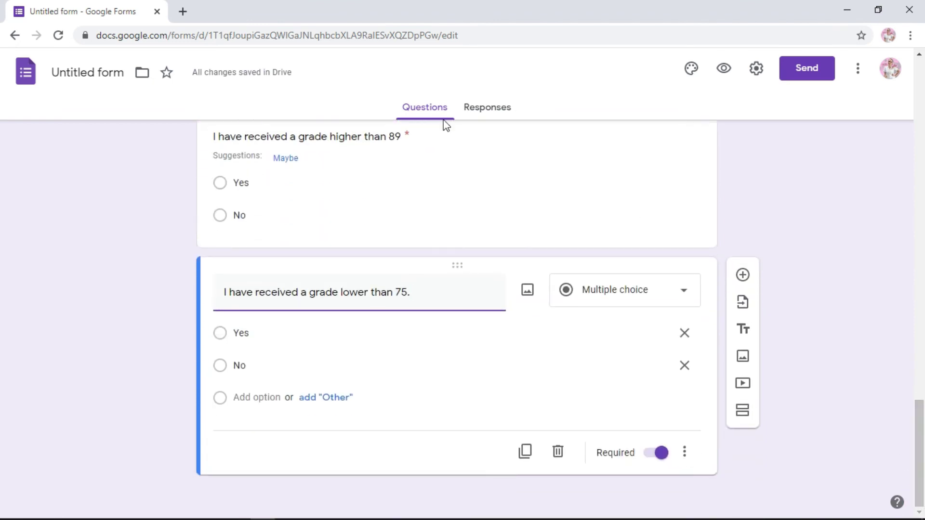
pyautogui.moveTo(920, 420); pyautogui.dragTo(916, 12)
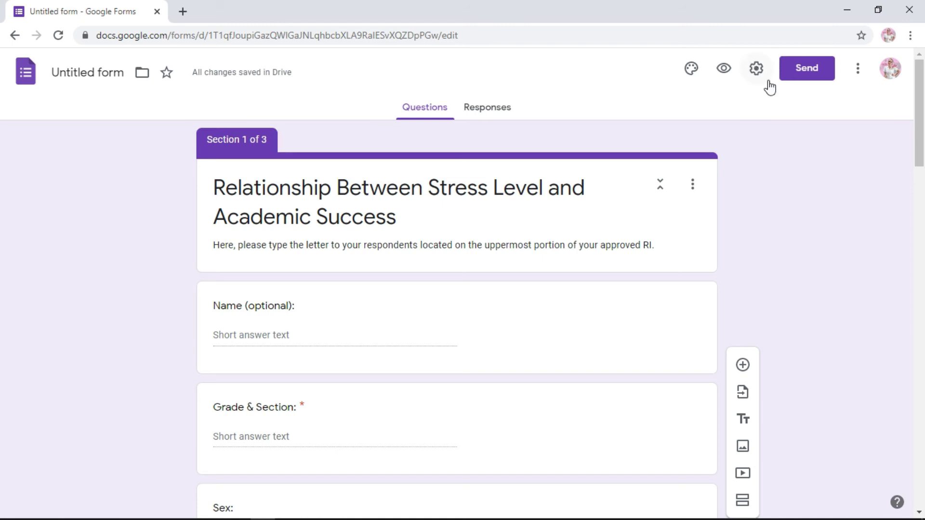
# - Enable 'See summary charts and text responses' in the form settings and save
pyautogui.click(753, 70)
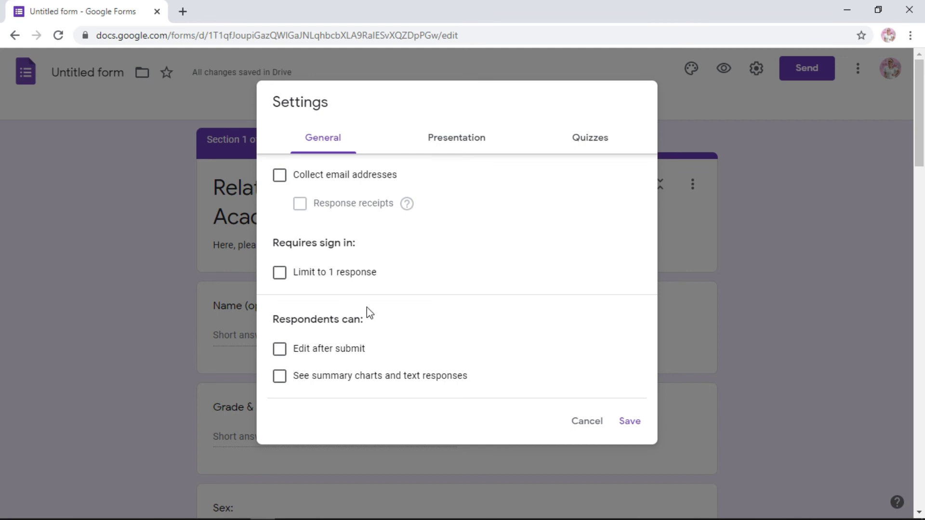
pyautogui.click(281, 385)
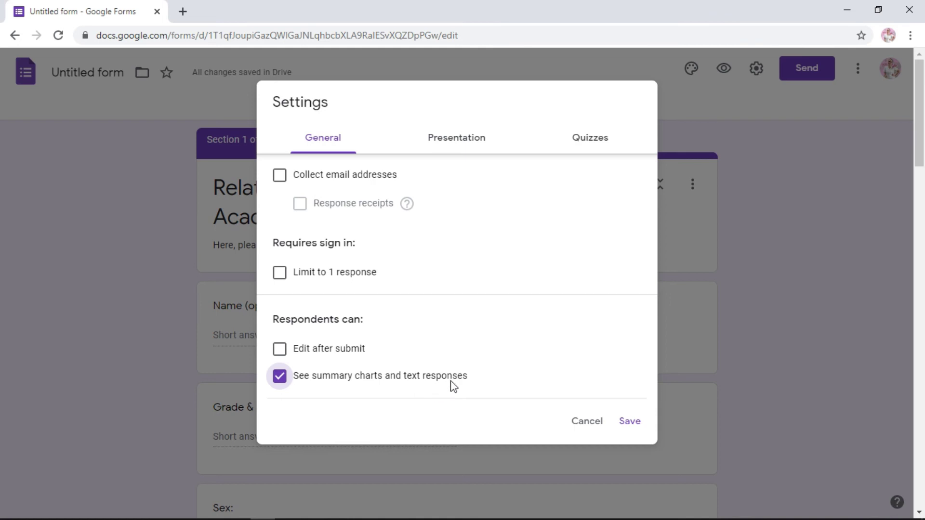
pyautogui.click(641, 426)
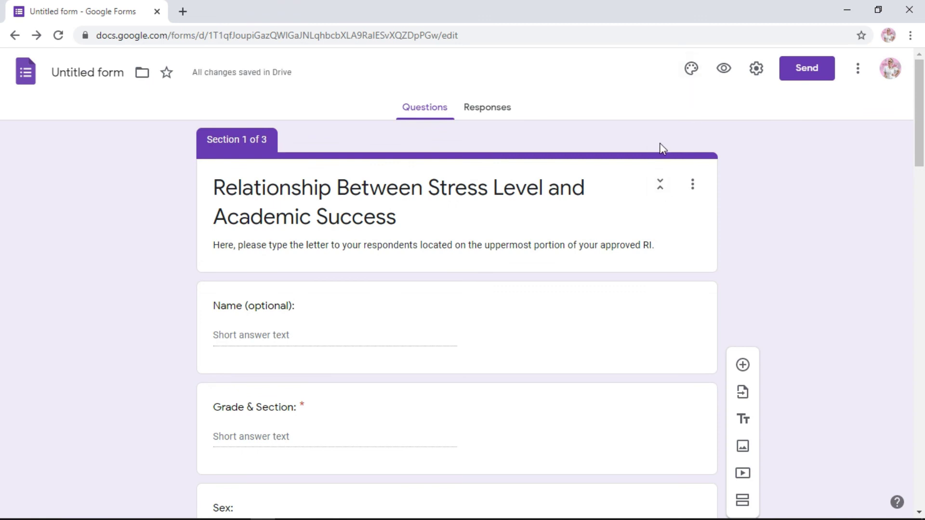
# - Apply a green theme colour and green background, keeping the Basic font style
pyautogui.click(692, 69)
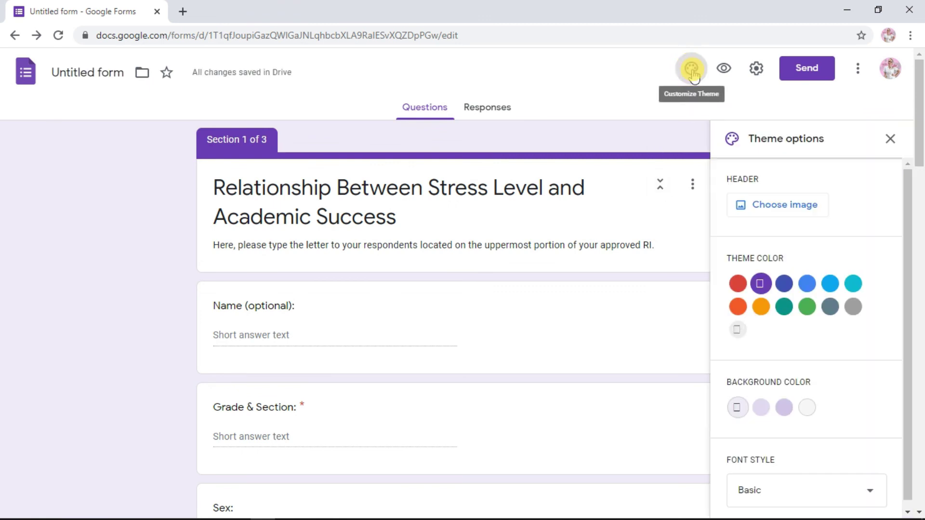
pyautogui.click(808, 307)
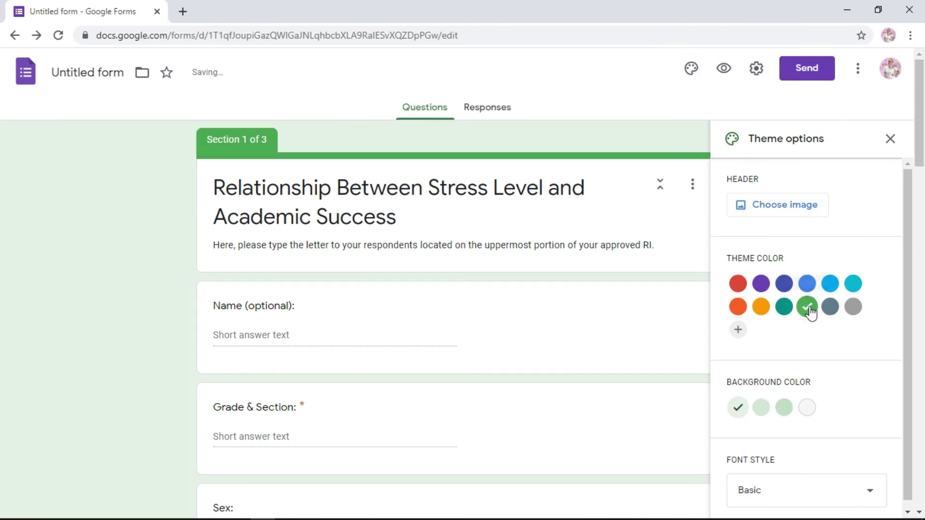
pyautogui.click(782, 411)
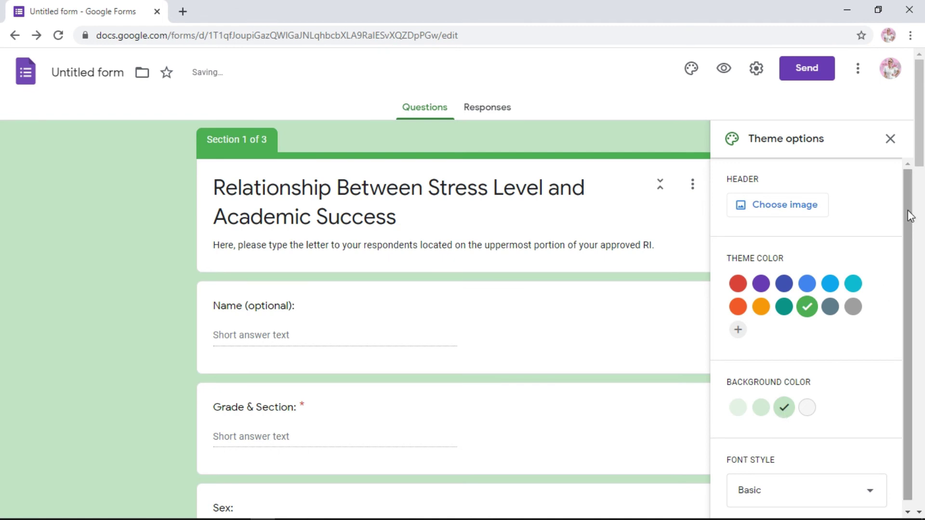
pyautogui.moveTo(908, 210); pyautogui.dragTo(909, 263)
pyautogui.click(869, 481)
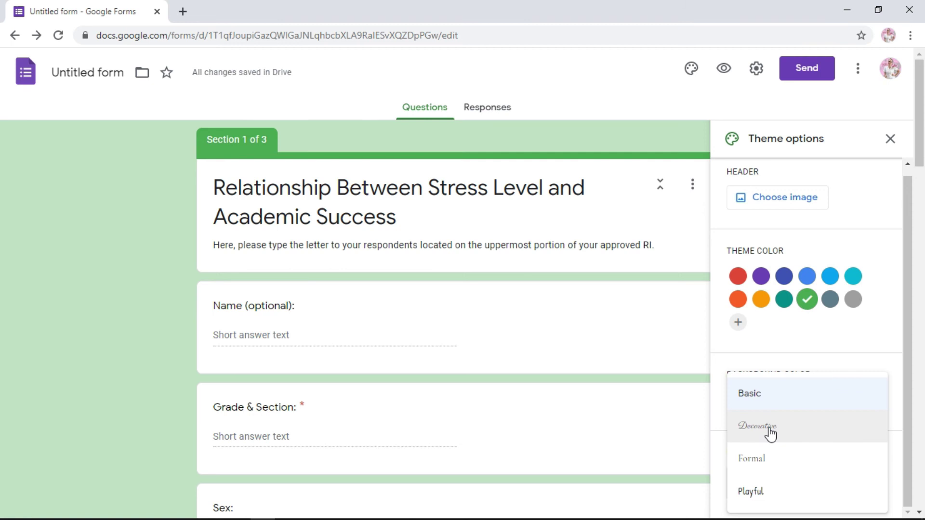
pyautogui.click(763, 464)
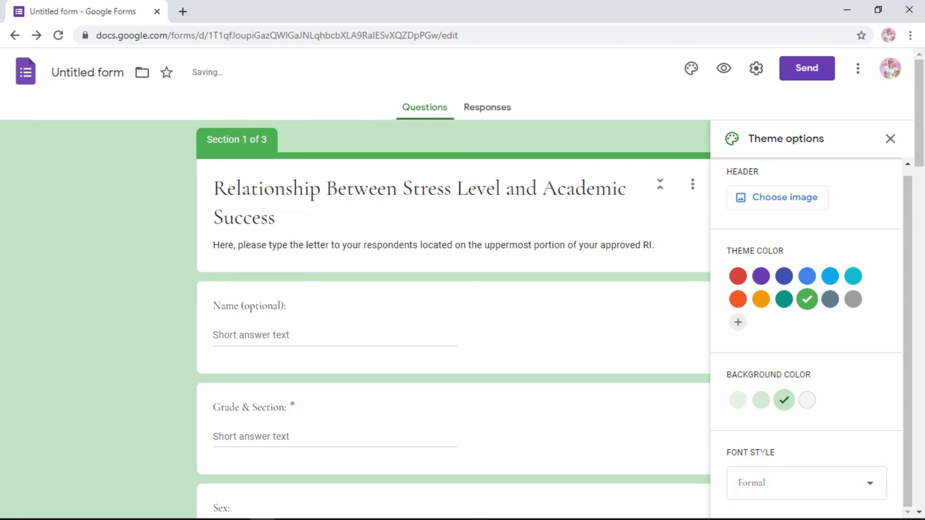
pyautogui.click(781, 482)
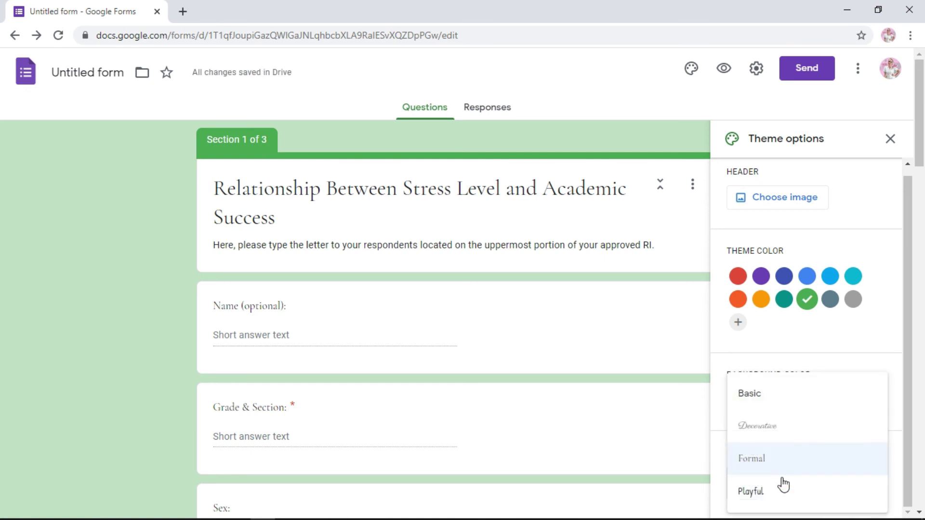
pyautogui.click(758, 408)
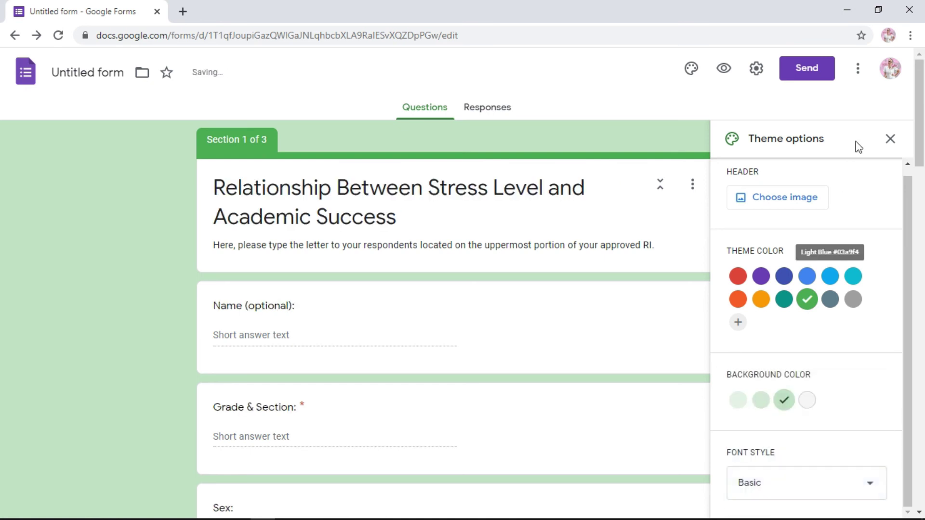
pyautogui.click(891, 141)
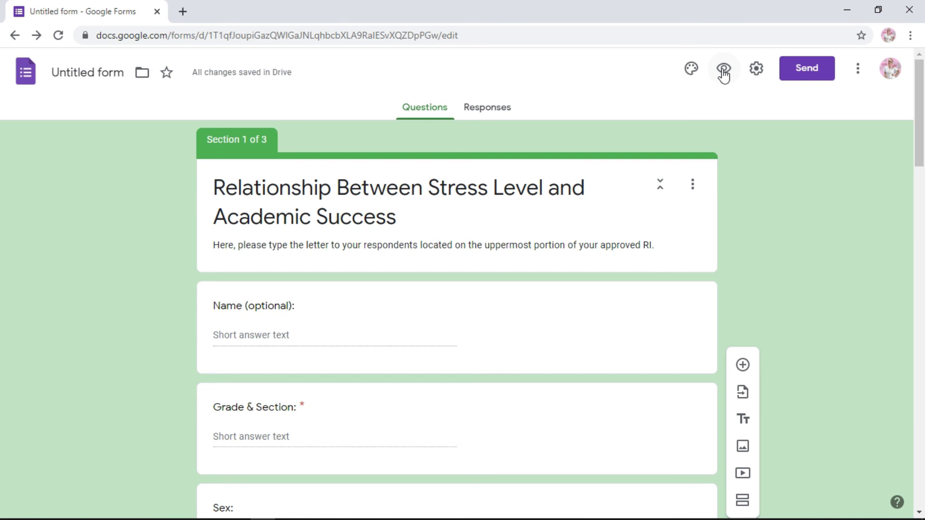
# - In the preview, answer Part 1 with a respondent name, Grade & Section 1, and Female
pyautogui.click(724, 71)
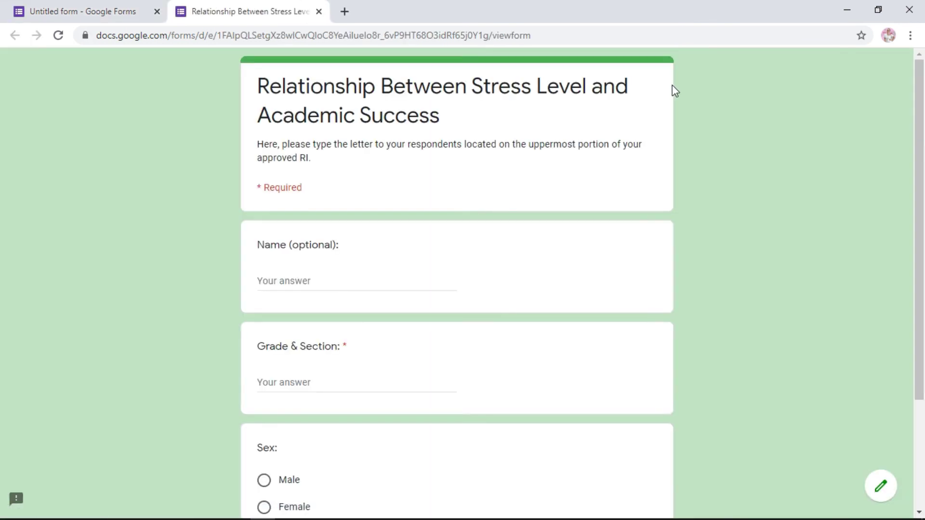
pyautogui.moveTo(919, 72); pyautogui.dragTo(914, 100)
pyautogui.click(310, 276)
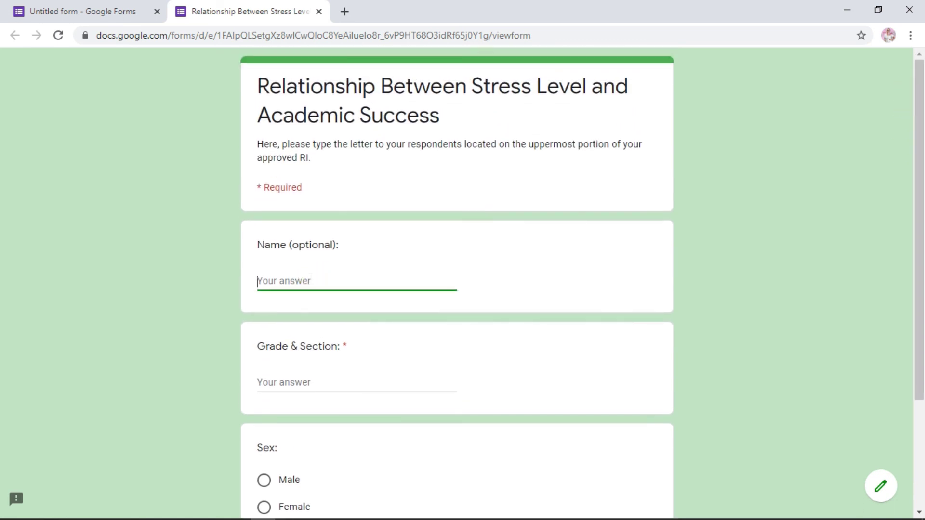
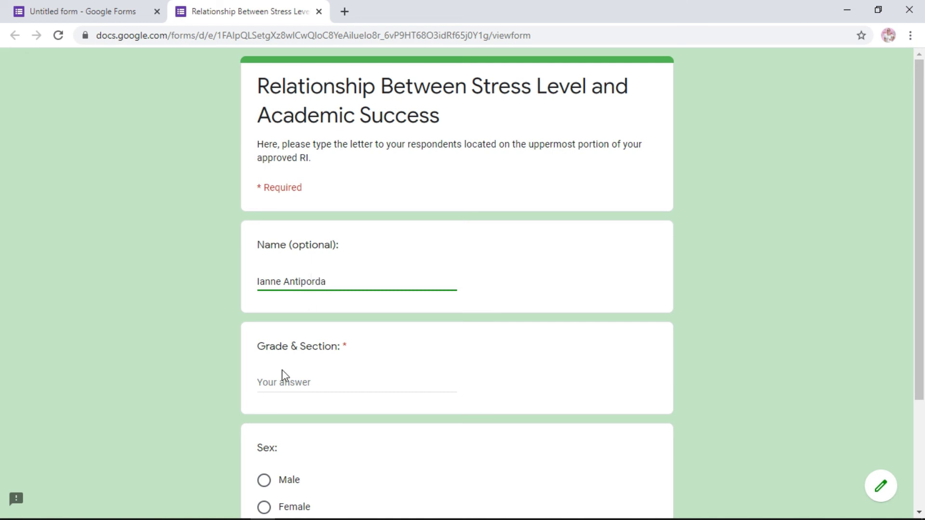
pyautogui.click(339, 382)
pyautogui.write('12-Allumette')
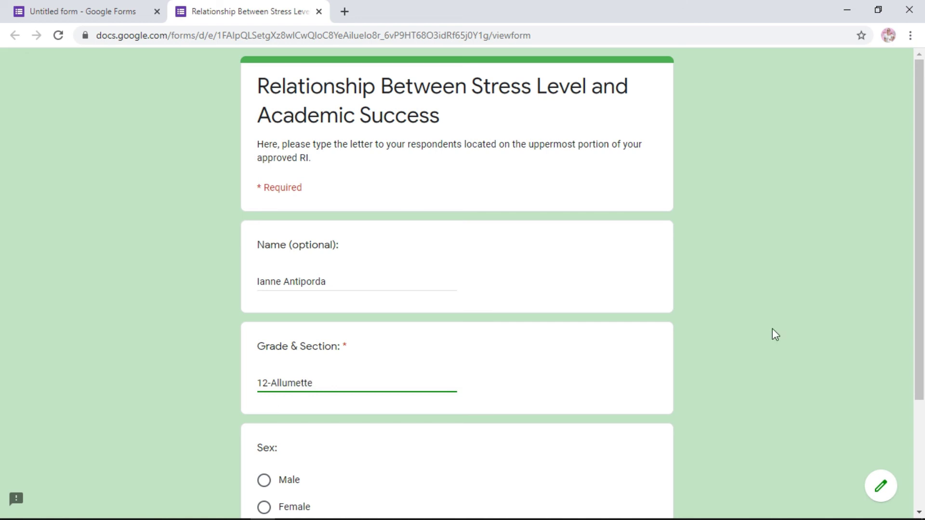
pyautogui.click(919, 440)
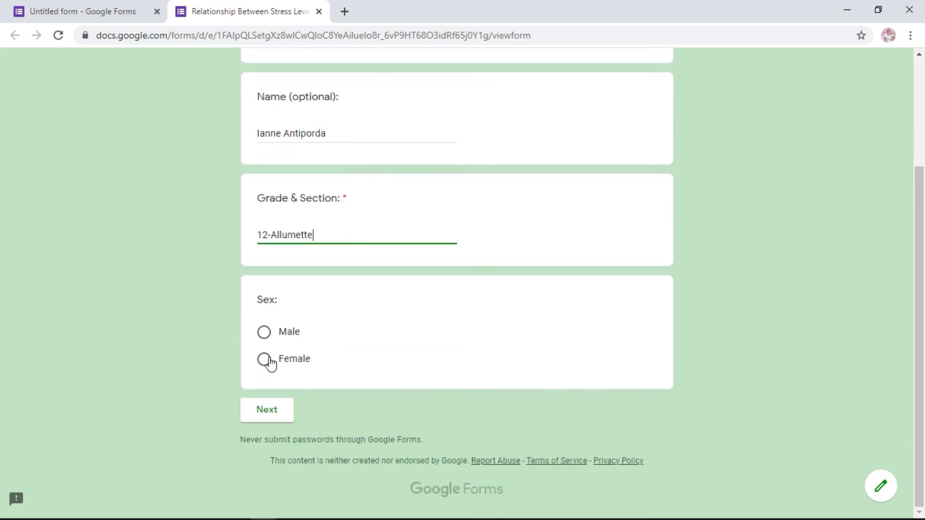
pyautogui.click(266, 361)
# - Answer Part 2: Strongly agree to study stress, Disagree to parent and future stress
pyautogui.click(282, 436)
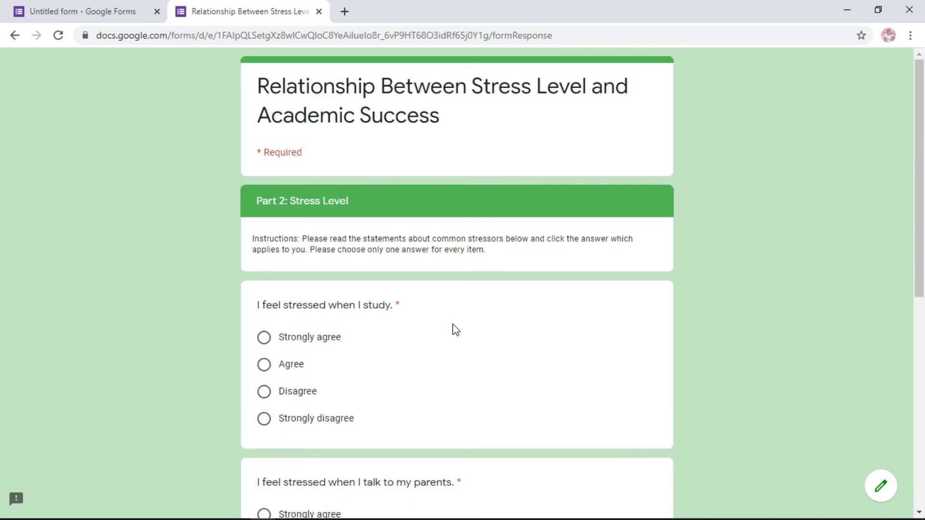
pyautogui.click(265, 340)
pyautogui.click(916, 421)
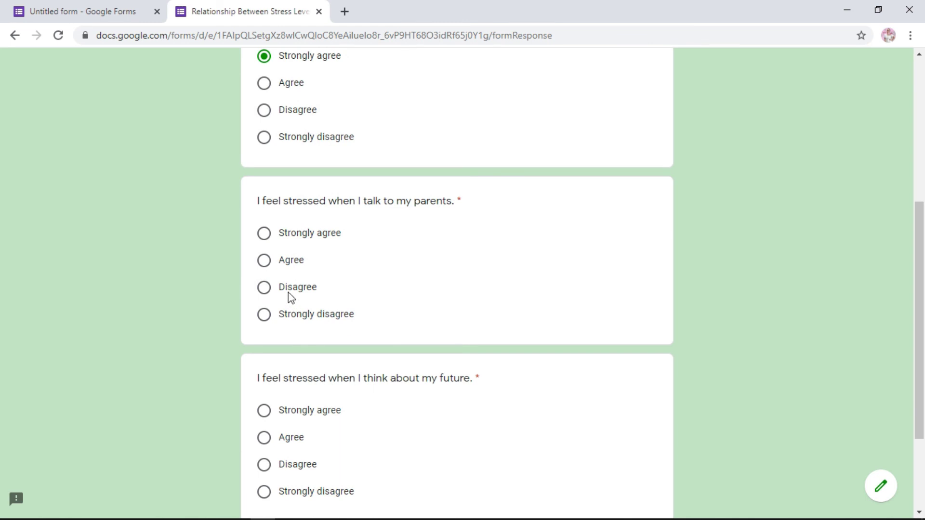
pyautogui.click(264, 288)
pyautogui.click(916, 440)
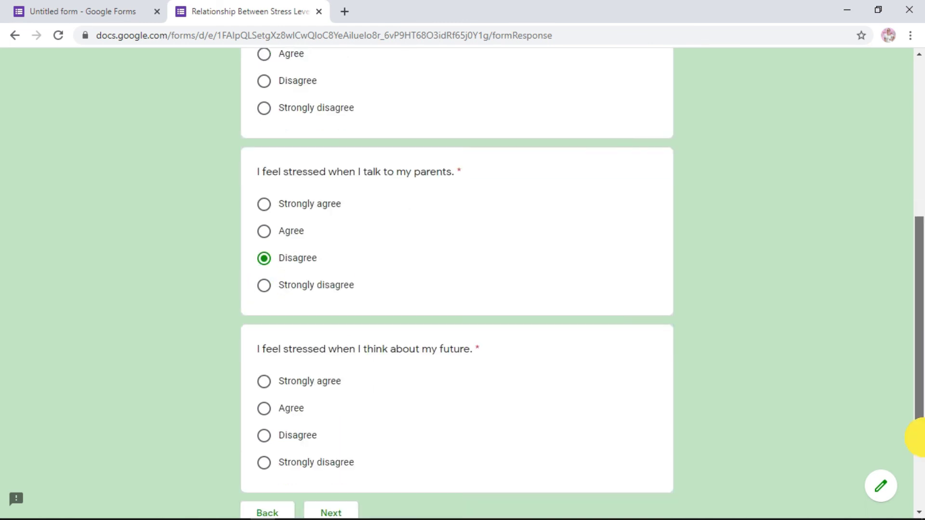
pyautogui.click(264, 332)
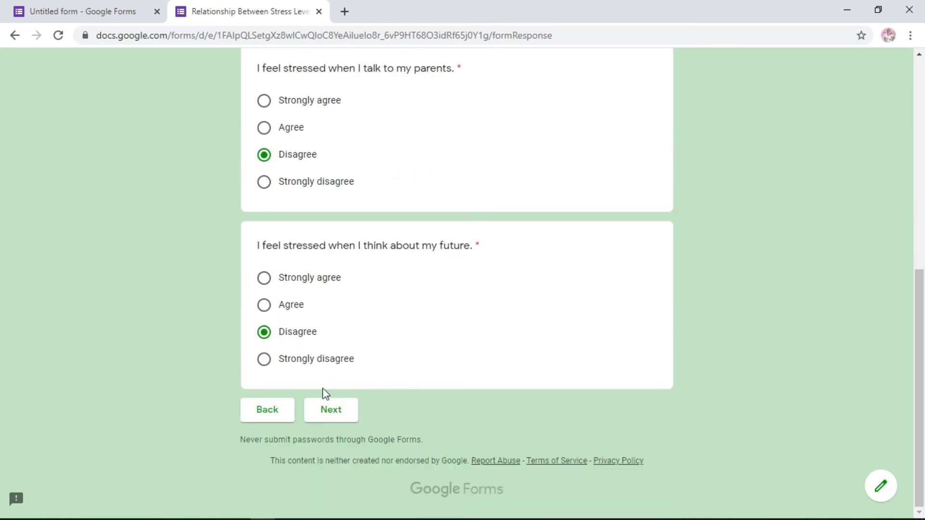
# - Answer Part 3 with Yes to higher than 89 and No to lower than 75, then submit
pyautogui.click(331, 411)
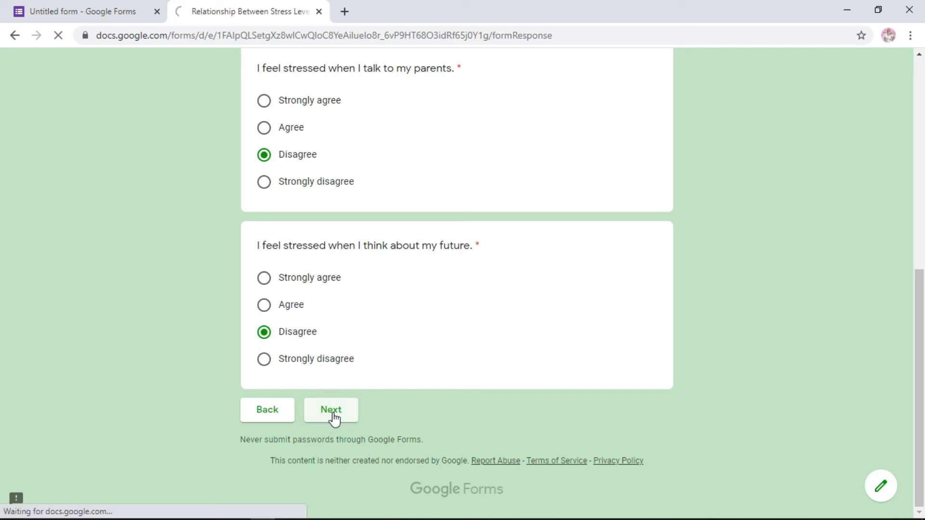
pyautogui.click(264, 338)
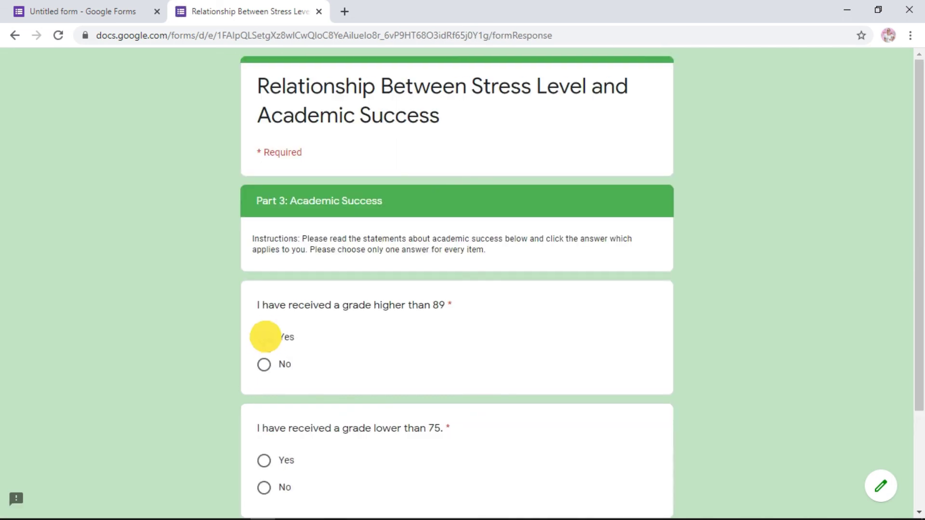
pyautogui.click(264, 488)
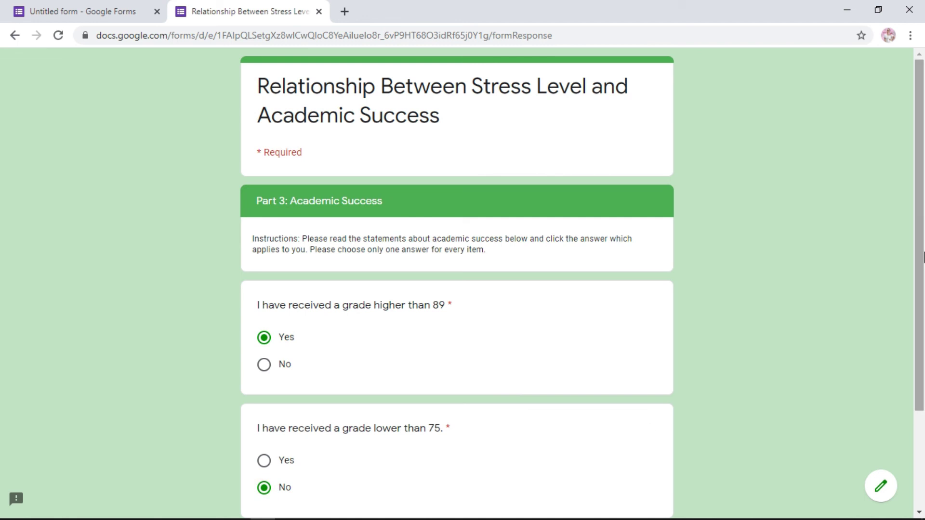
pyautogui.moveTo(915, 242); pyautogui.dragTo(917, 372)
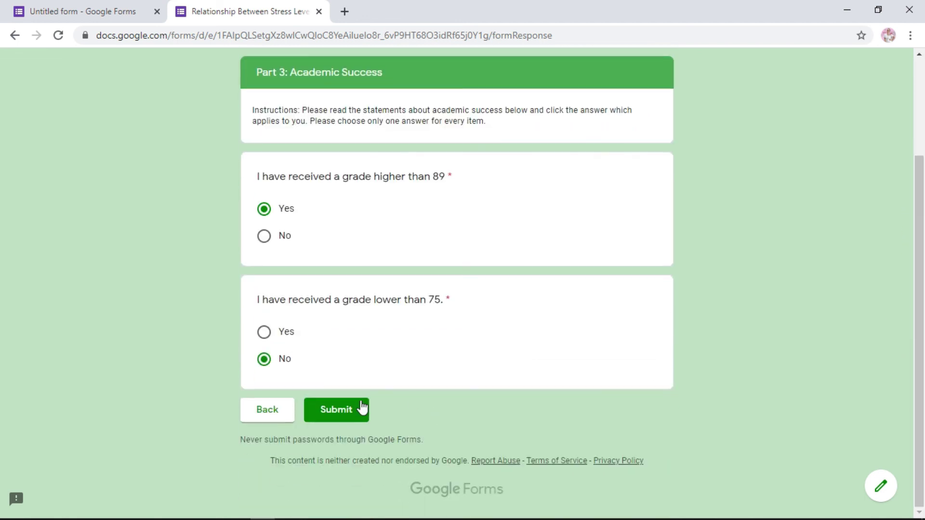
pyautogui.click(337, 413)
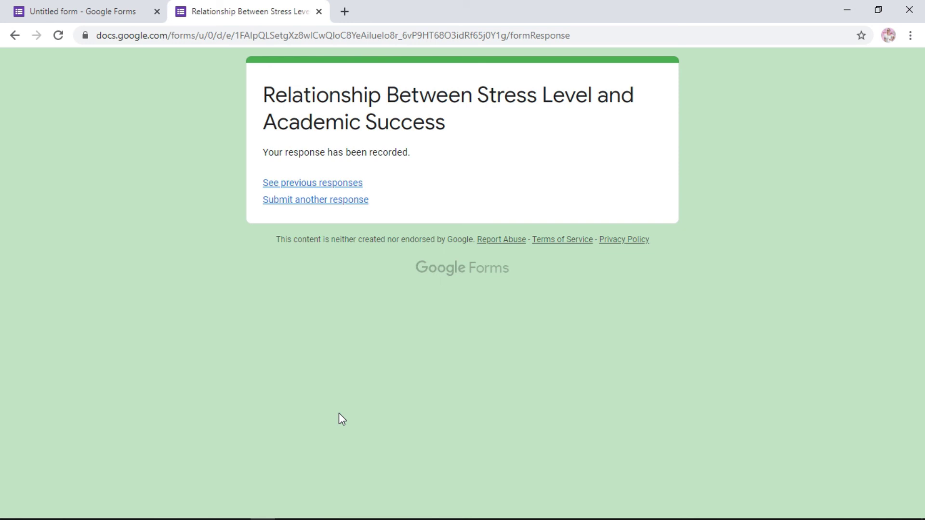
# - Back in the editor, generate the shortened forms.gle link for the form and copy it
pyautogui.hotkey('ctrl', 'w')
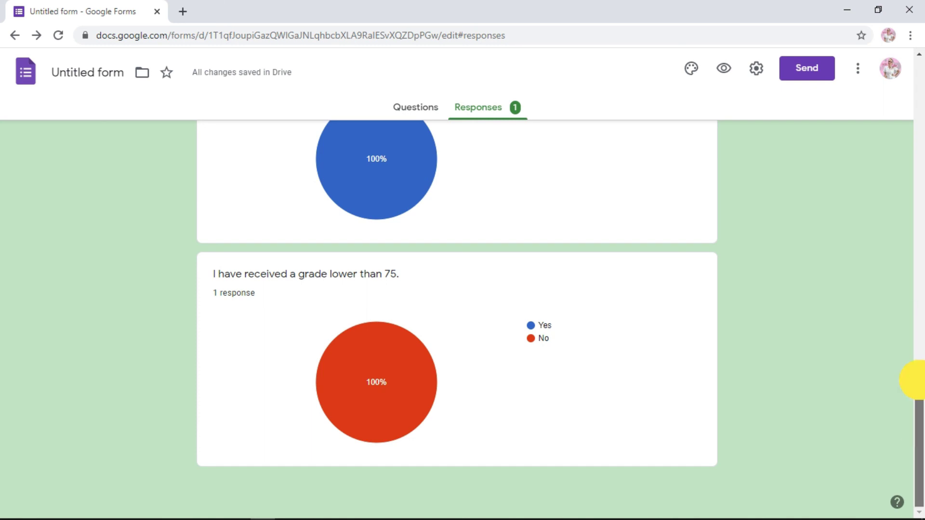
pyautogui.moveTo(917, 400); pyautogui.dragTo(916, 140)
pyautogui.click(418, 109)
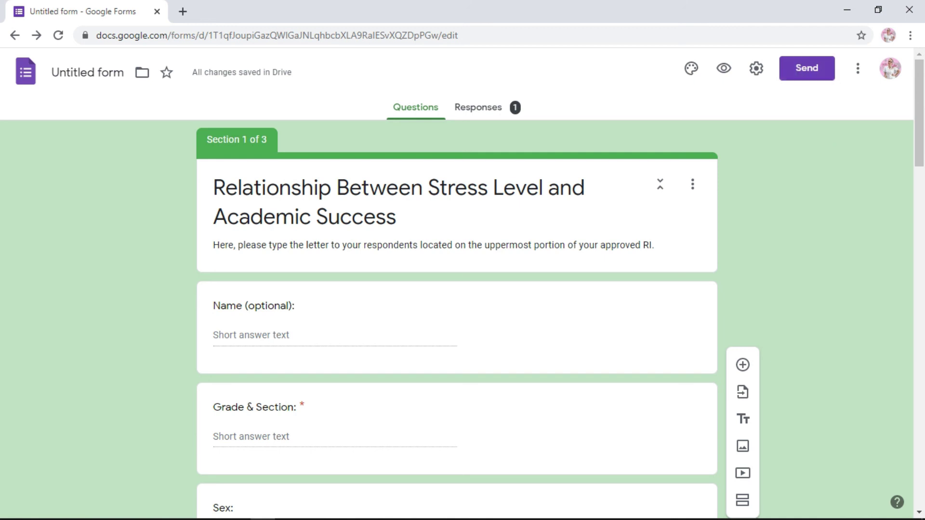
pyautogui.click(811, 72)
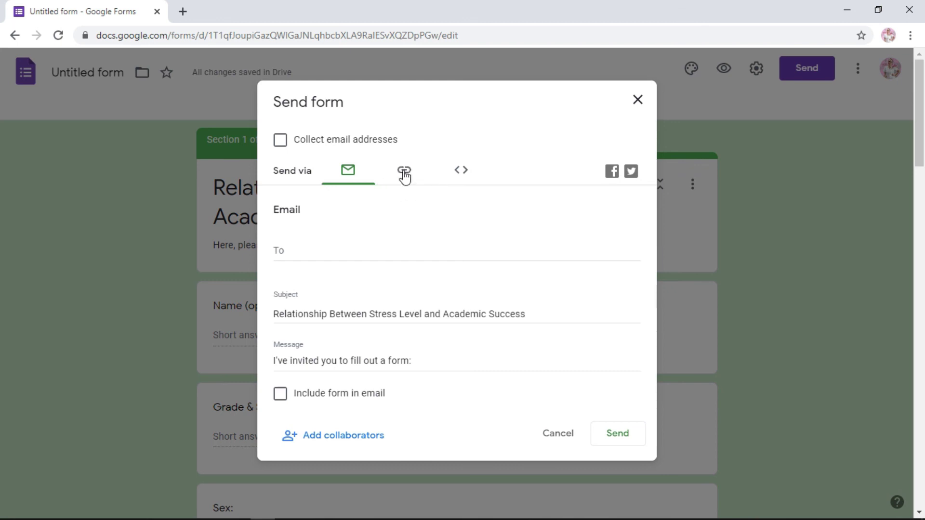
pyautogui.click(404, 169)
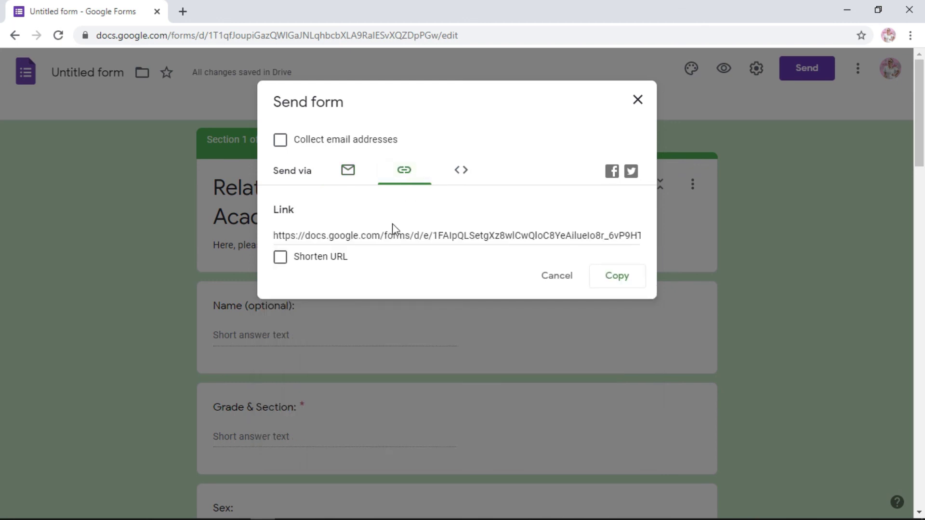
pyautogui.click(280, 260)
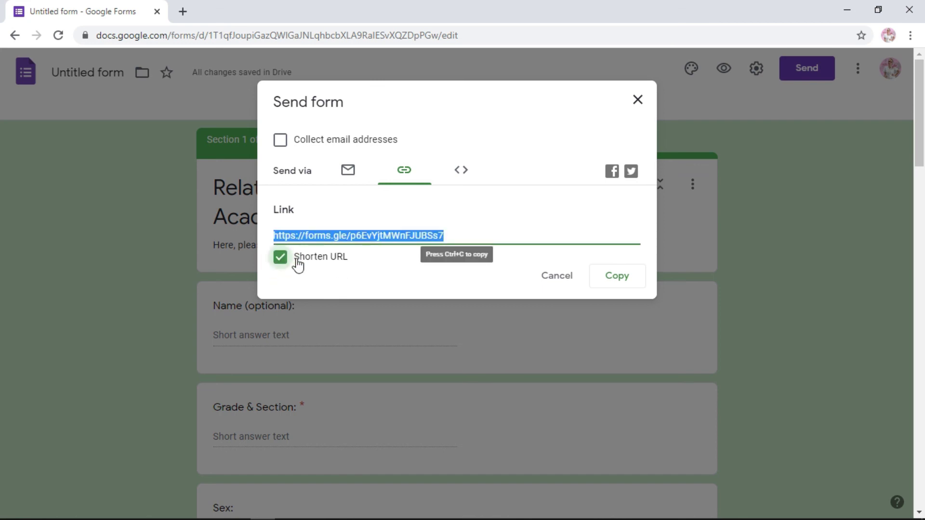
pyautogui.click(614, 282)
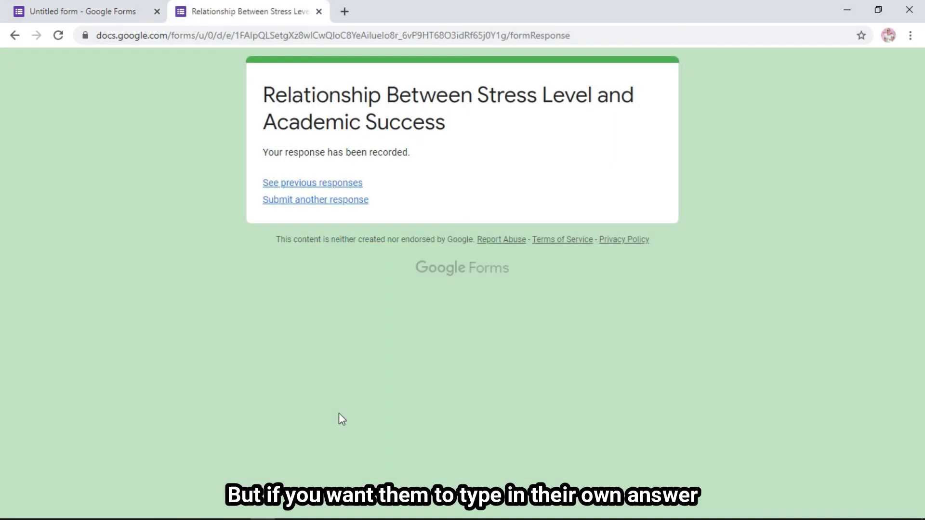
# - Review the Responses summary of the 1 response, scrolling down to the 'lower than 75' pie chart
pyautogui.click(319, 12)
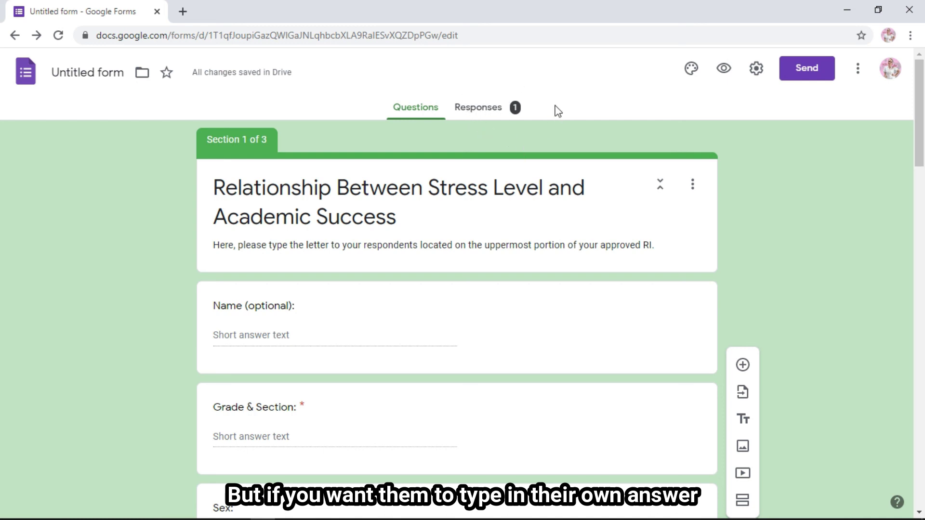
pyautogui.click(492, 108)
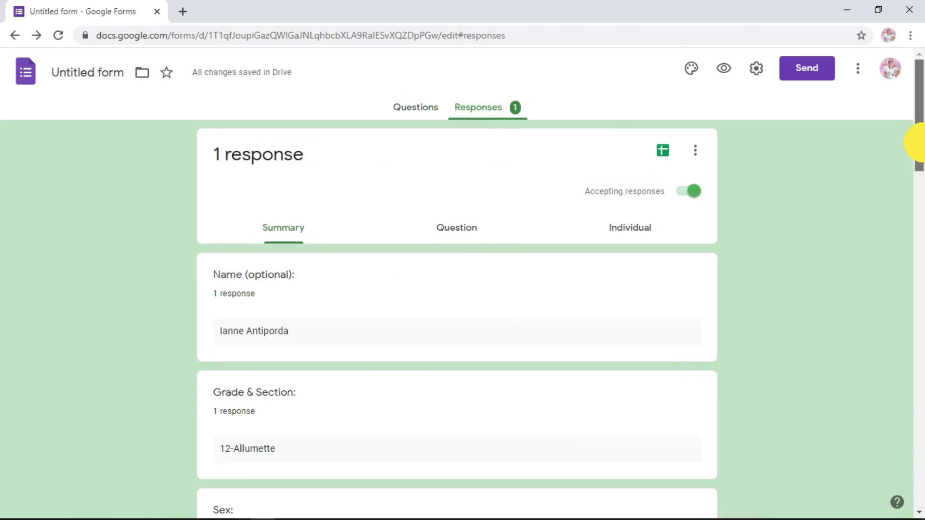
pyautogui.moveTo(918, 140); pyautogui.dragTo(924, 486)
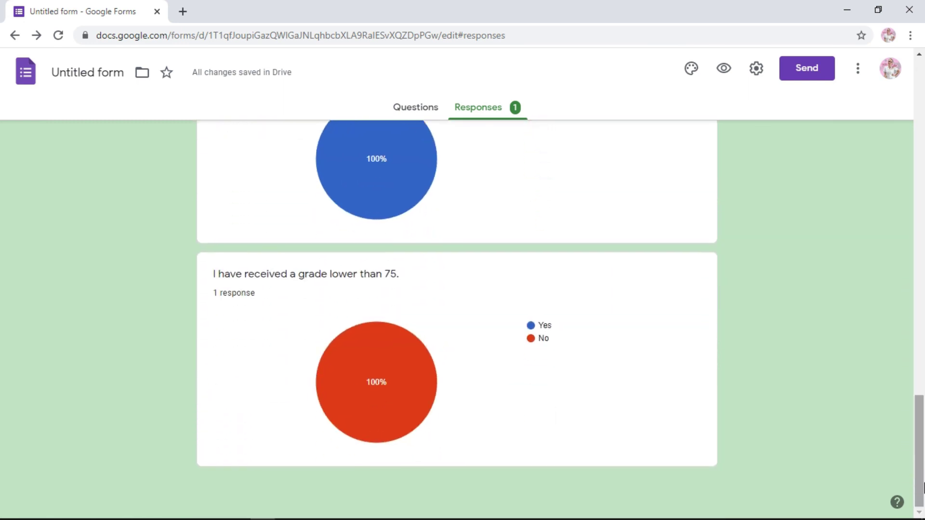